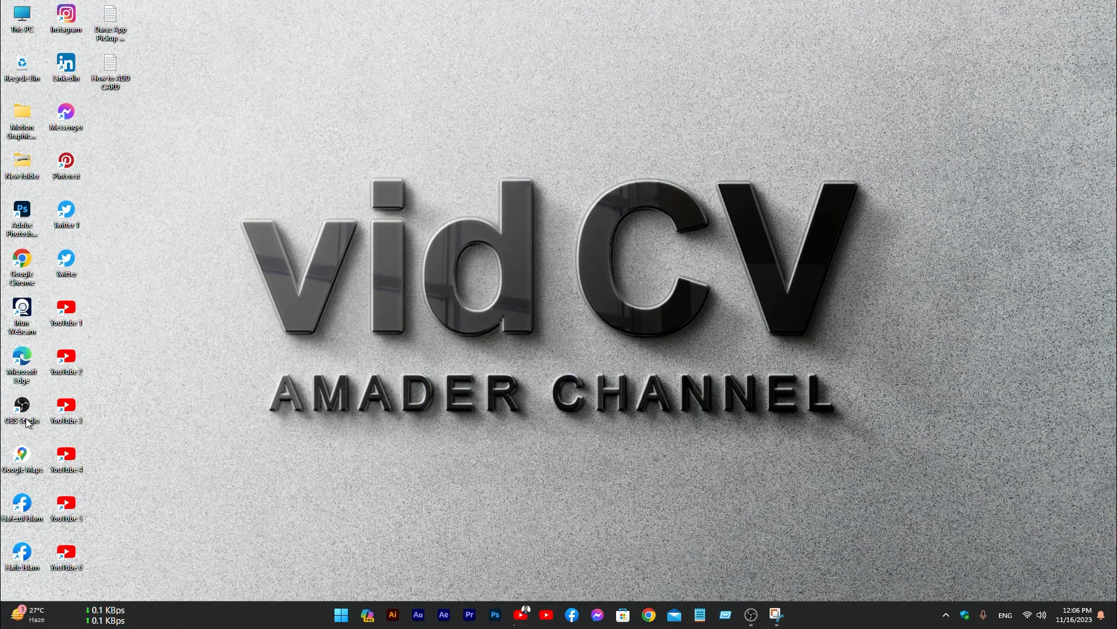
Open the Control Panel's Programs and Features list of installed programs
{"action": "left_click", "coordinate": [342, 614]}
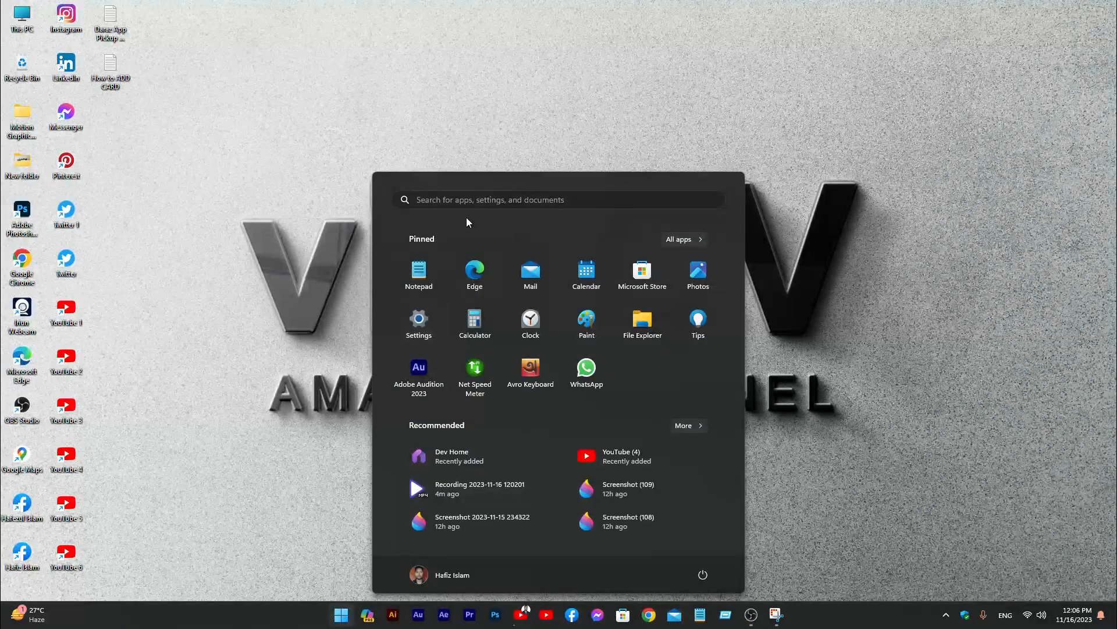
{"action": "left_click", "coordinate": [460, 199]}
{"action": "left_click", "coordinate": [413, 280]}
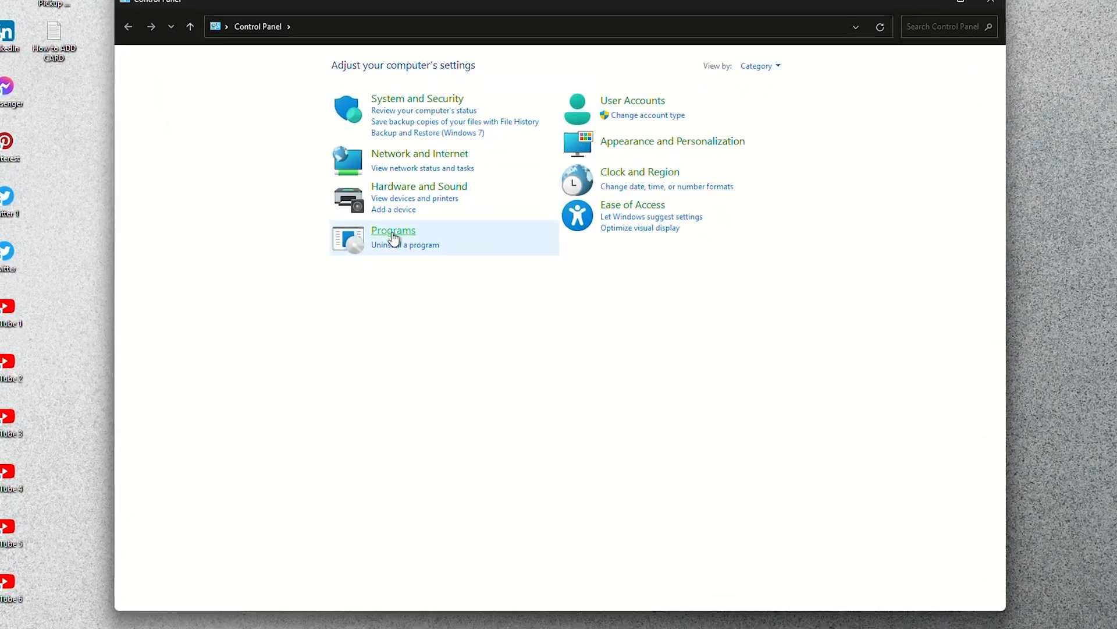
{"action": "left_click", "coordinate": [404, 239]}
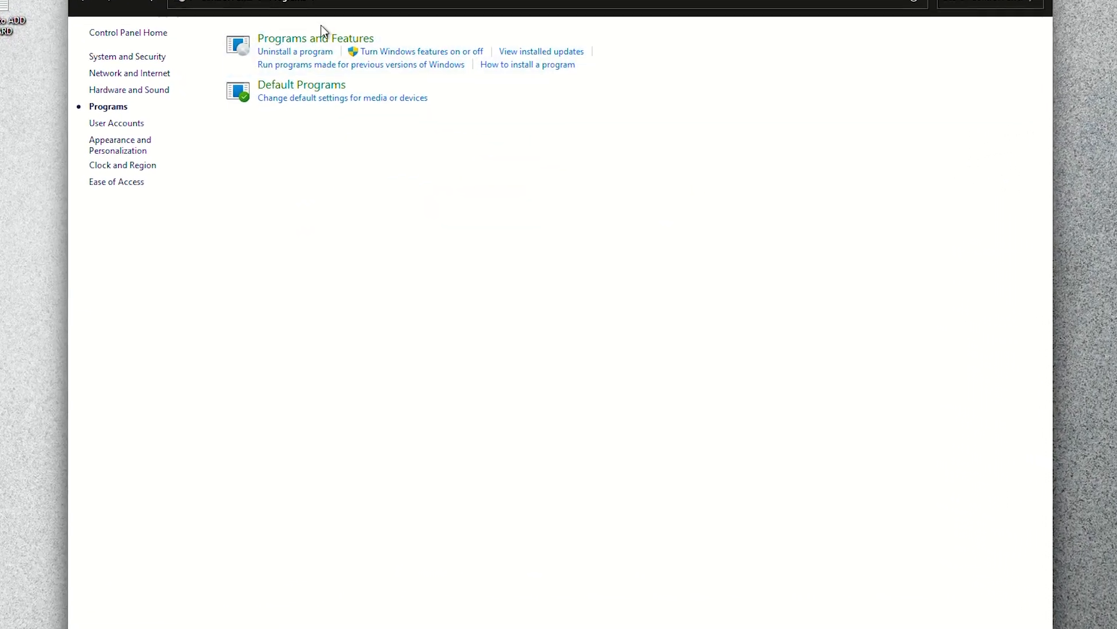
{"action": "left_click", "coordinate": [313, 36]}
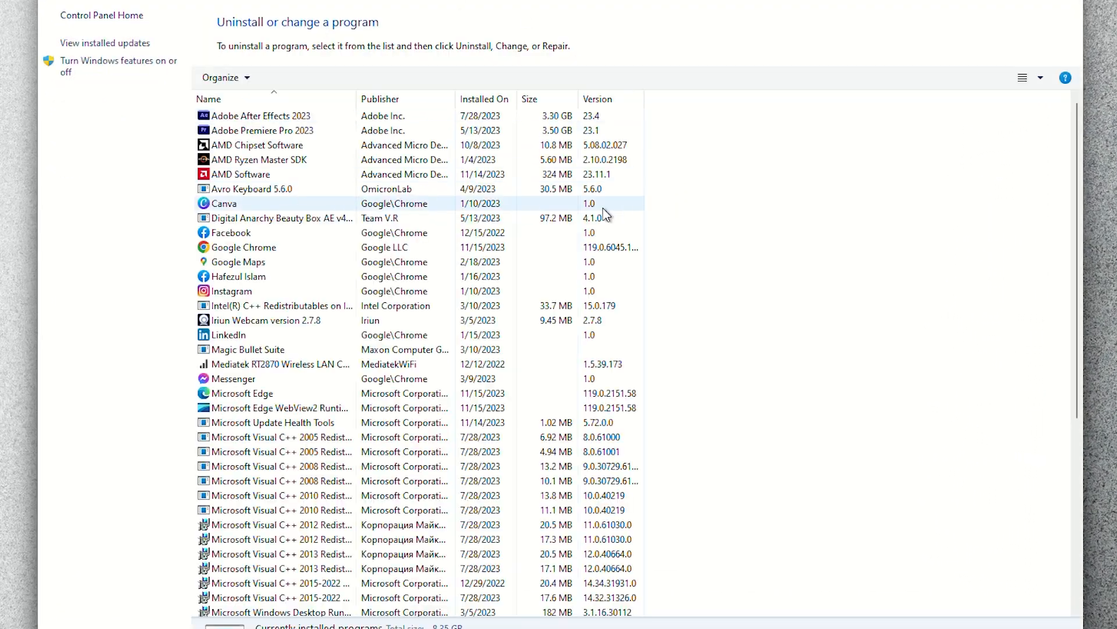
Uninstall OBS Studio with the Settings, Scenes, etc. component included, and close the installed programs window
{"action": "scroll", "coordinate": [228, 415], "scroll_direction": "down", "scroll_amount": 6}
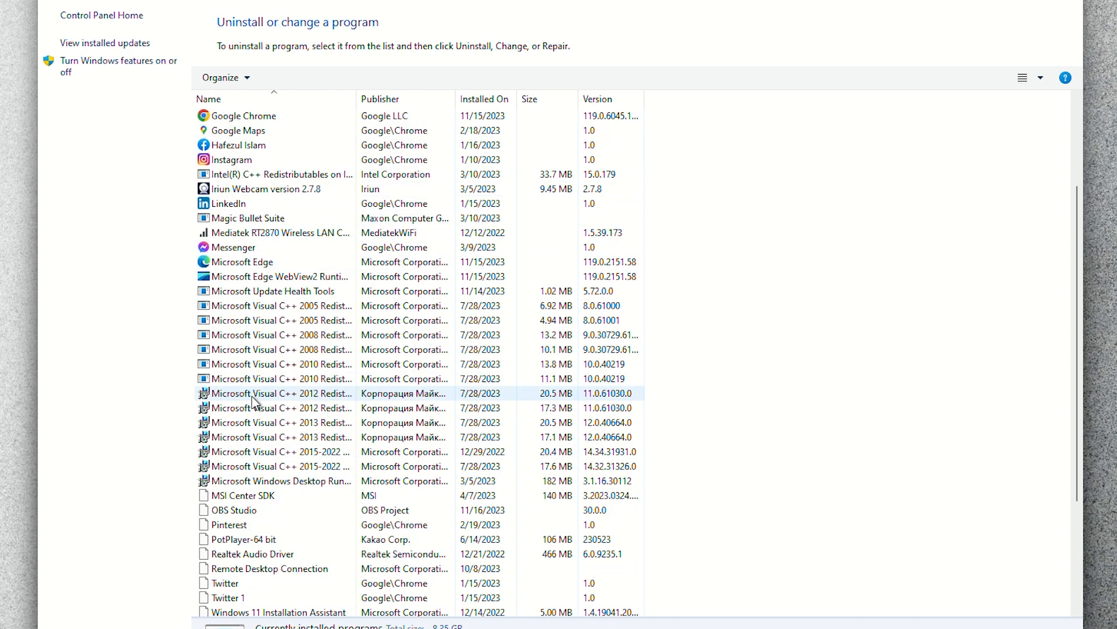
{"action": "left_click", "coordinate": [230, 381]}
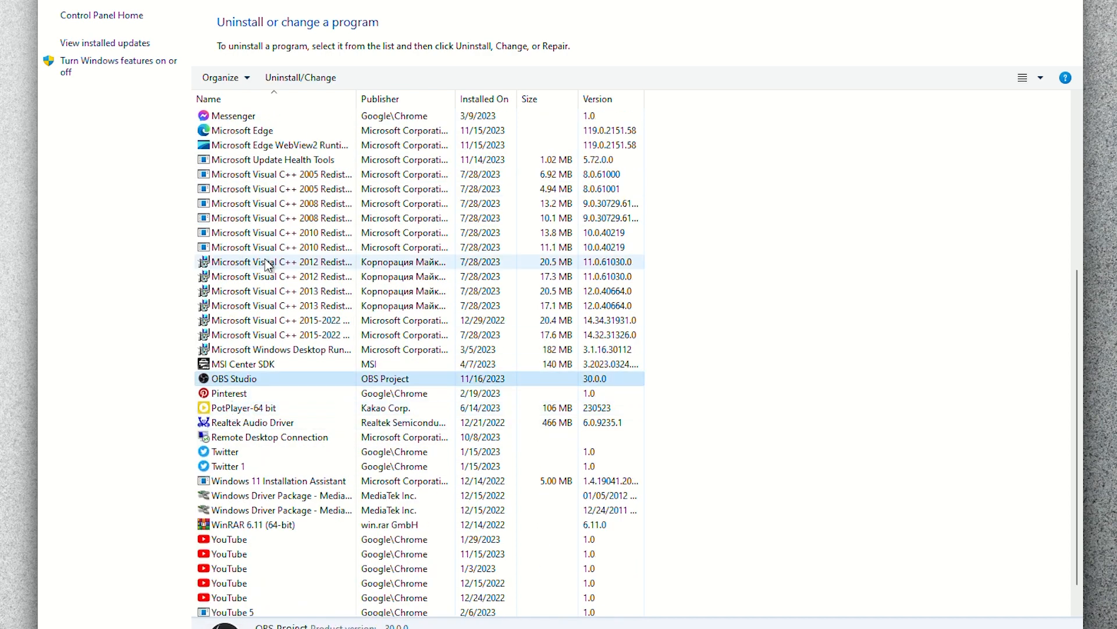
{"action": "left_click", "coordinate": [311, 80]}
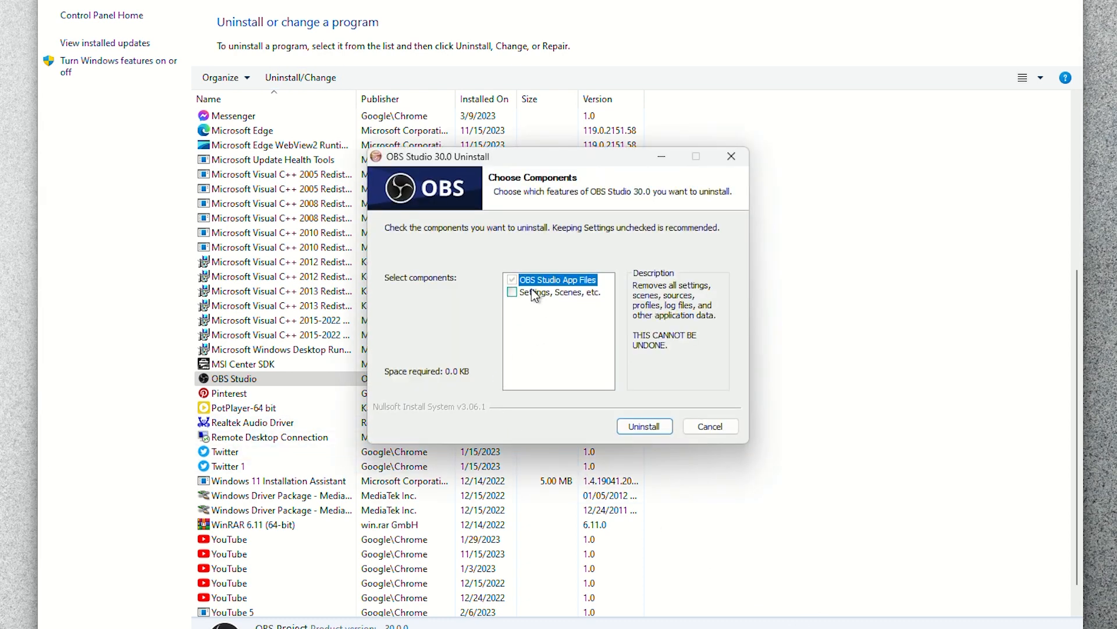
{"action": "left_click", "coordinate": [513, 293]}
{"action": "left_click", "coordinate": [645, 427]}
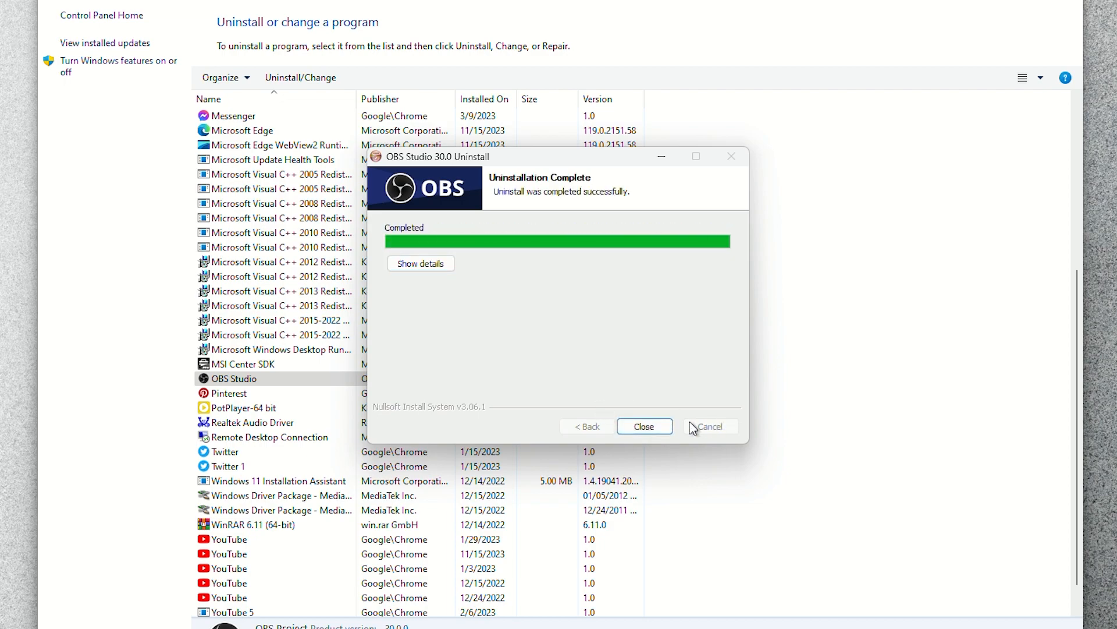
{"action": "left_click", "coordinate": [645, 427]}
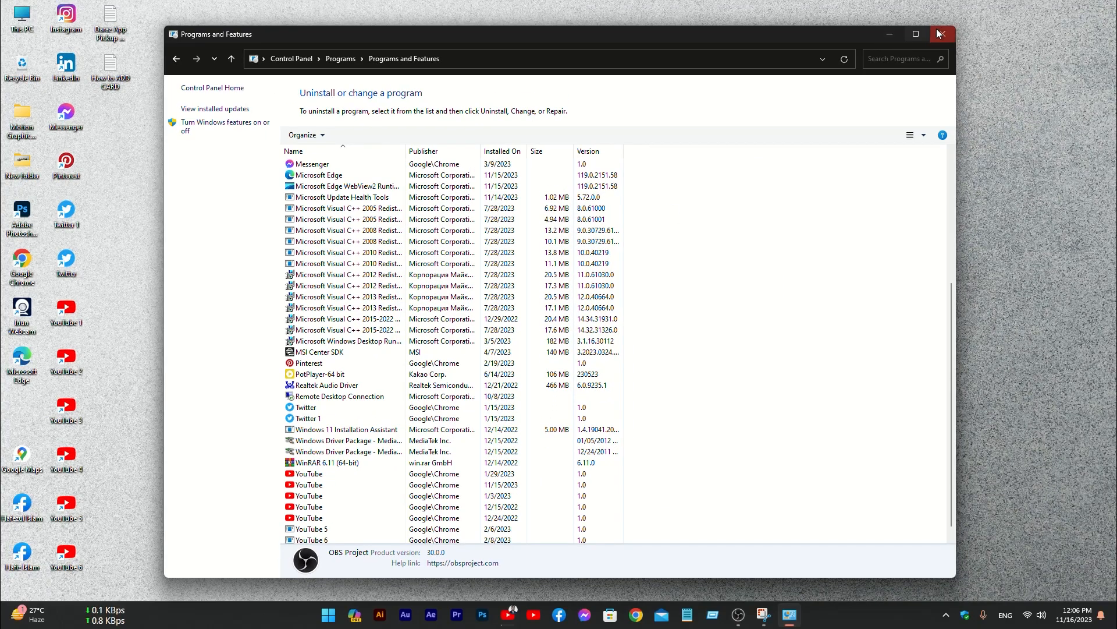
{"action": "left_click", "coordinate": [933, 34]}
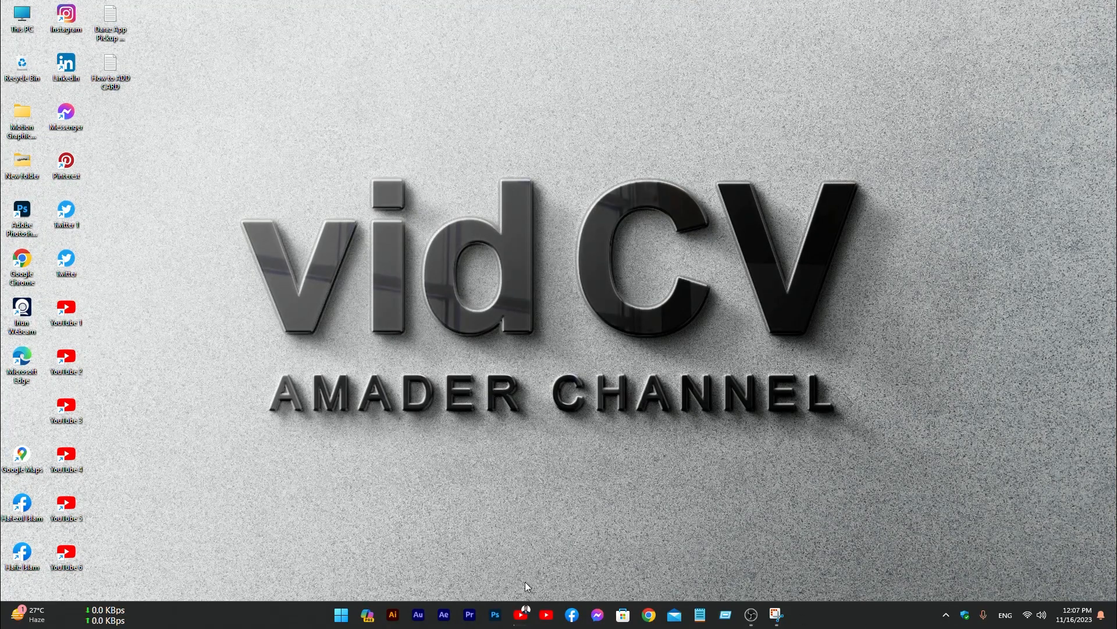
Switch to Google Chrome, search for "obs screen recorder", and download the Windows version of OBS Studio from obsproject.com
{"action": "left_click", "coordinate": [650, 616]}
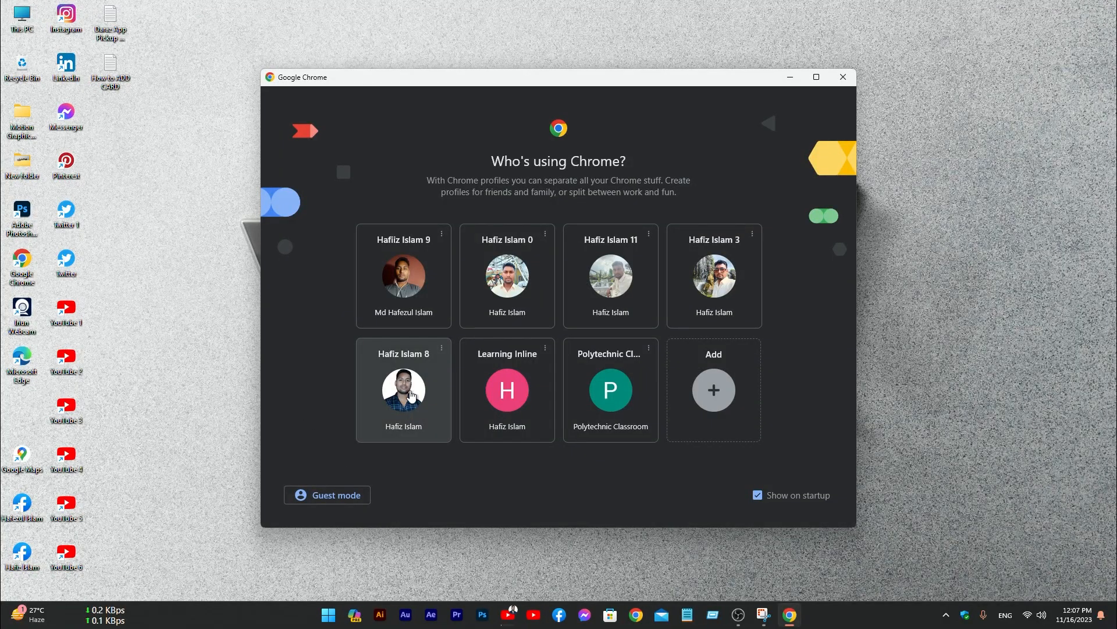
{"action": "left_click", "coordinate": [428, 404]}
{"action": "left_click", "coordinate": [466, 251]}
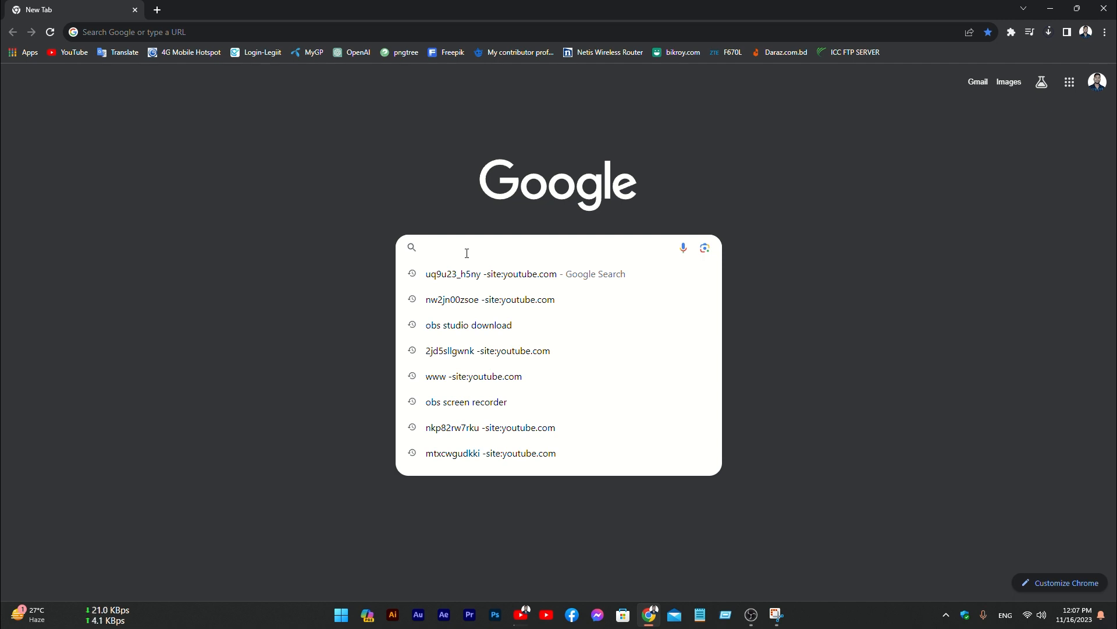
{"action": "left_click", "coordinate": [466, 398]}
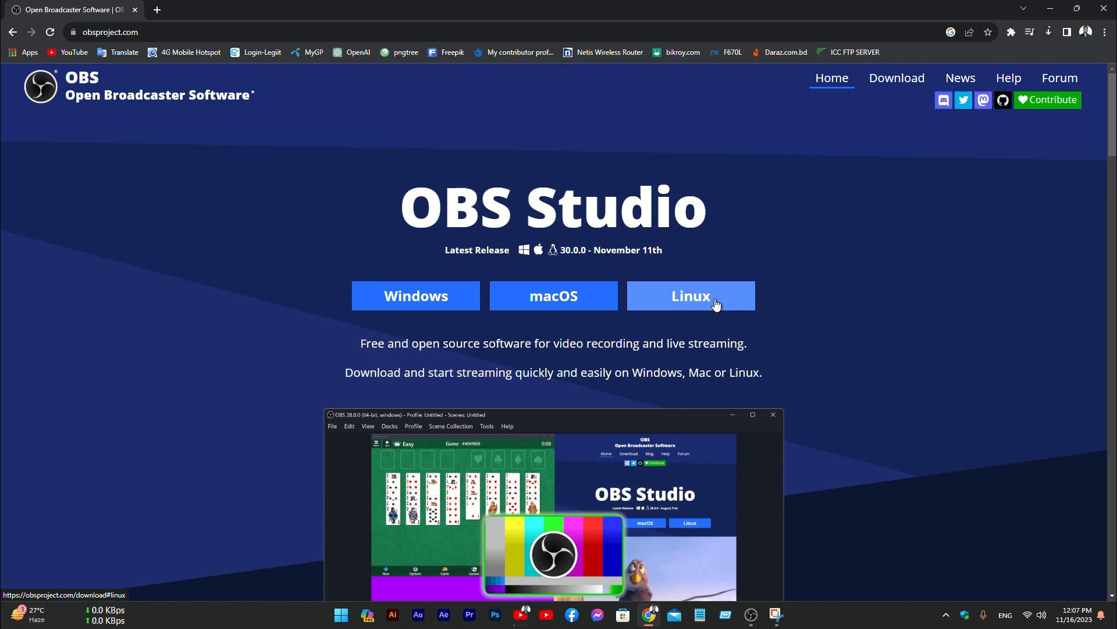
{"action": "left_click", "coordinate": [421, 298]}
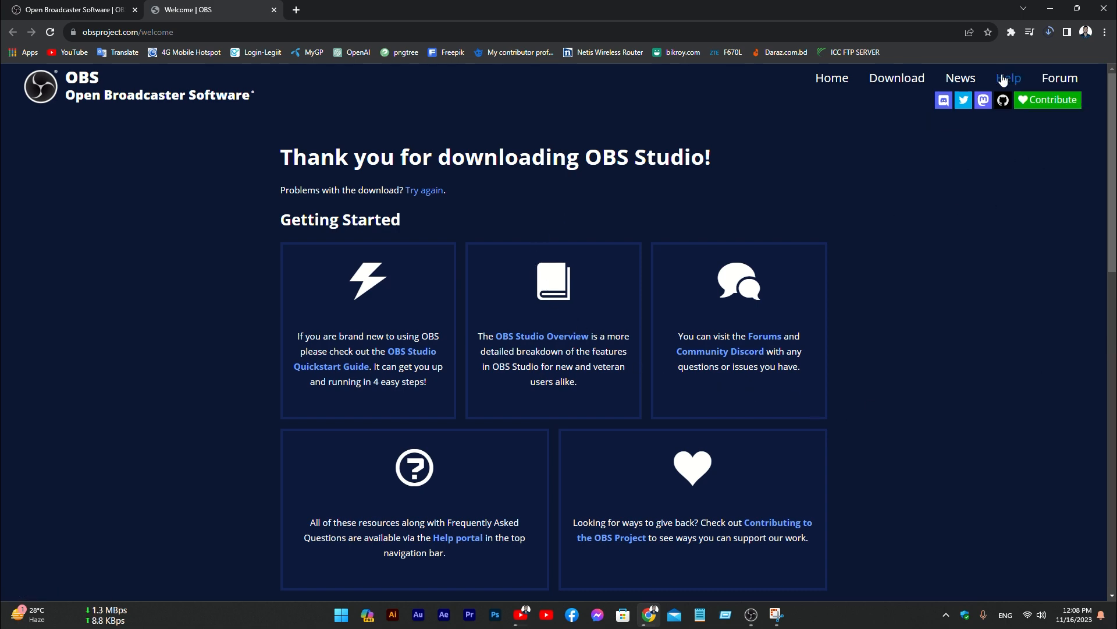
Pause the running download, launch the previously downloaded OBS-Studio-30.0-Full-Installer-x64.exe, and close the browser
{"action": "left_click", "coordinate": [1049, 31]}
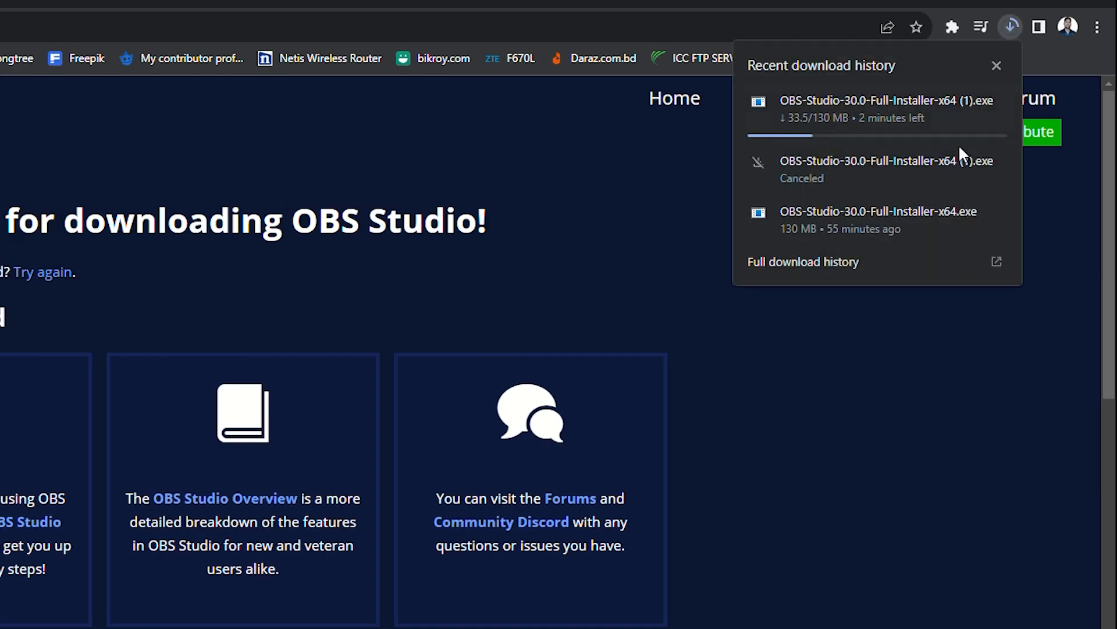
{"action": "mouse_move", "coordinate": [802, 134]}
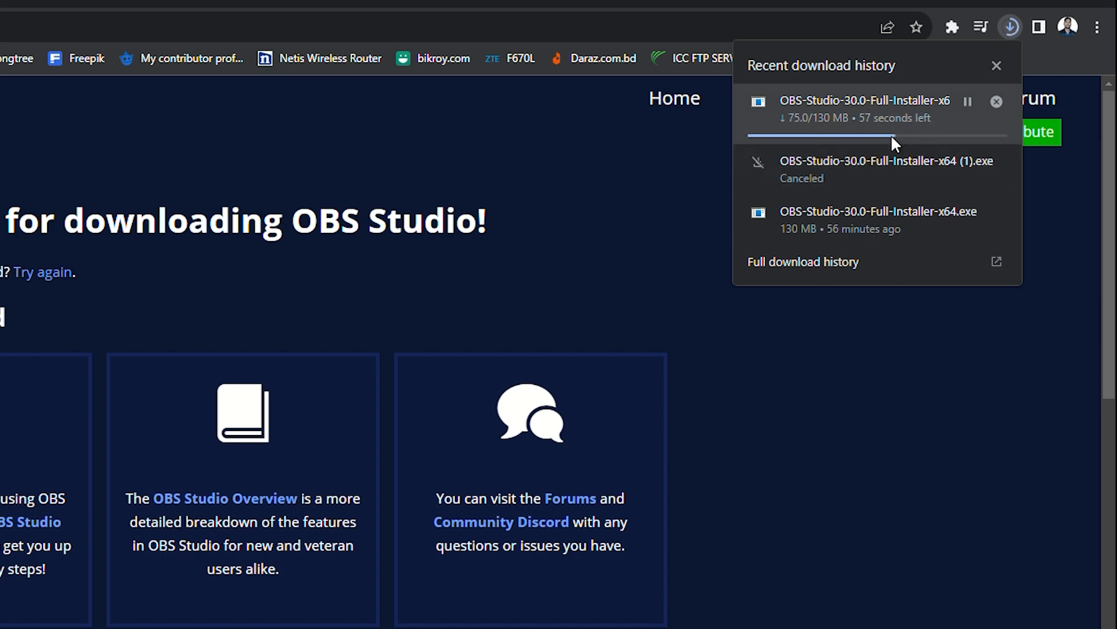
{"action": "left_click", "coordinate": [969, 103]}
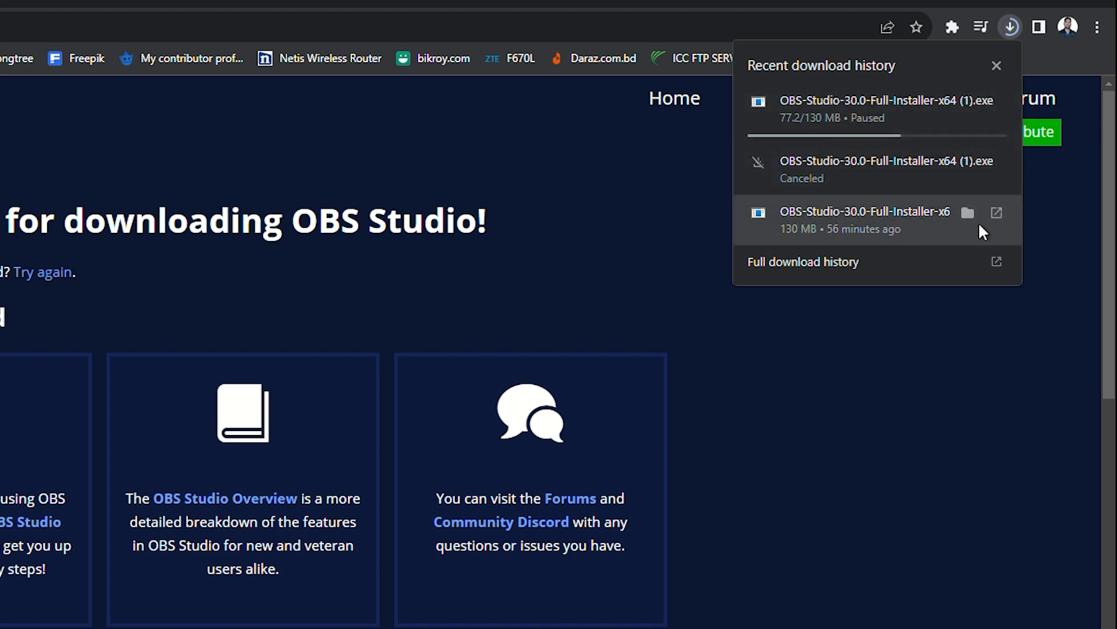
{"action": "left_click", "coordinate": [996, 212]}
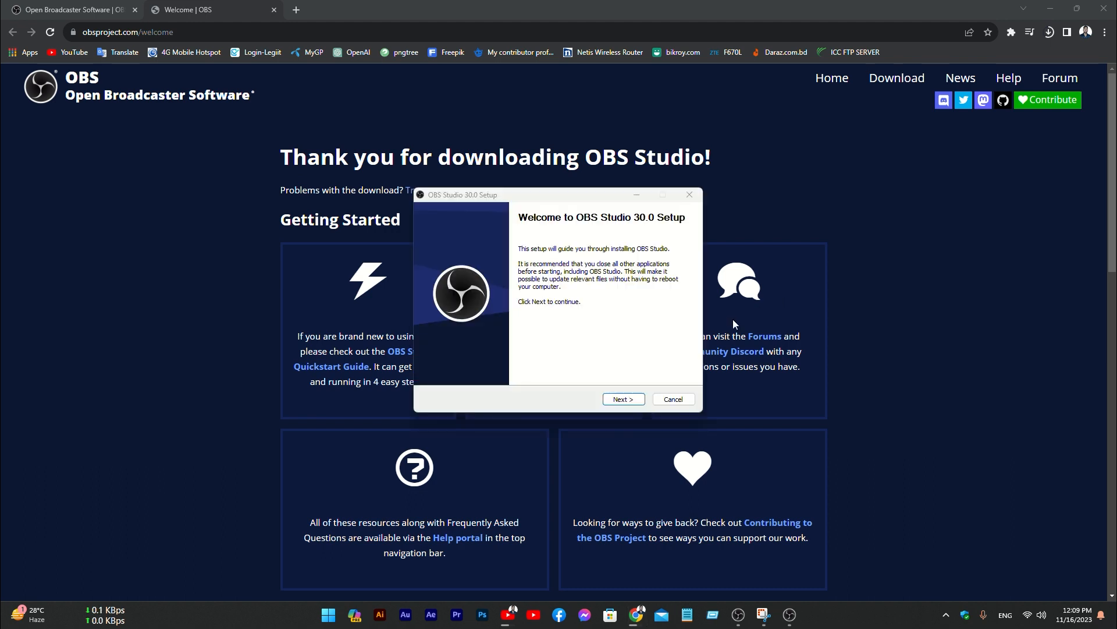
{"action": "left_click", "coordinate": [1110, 18]}
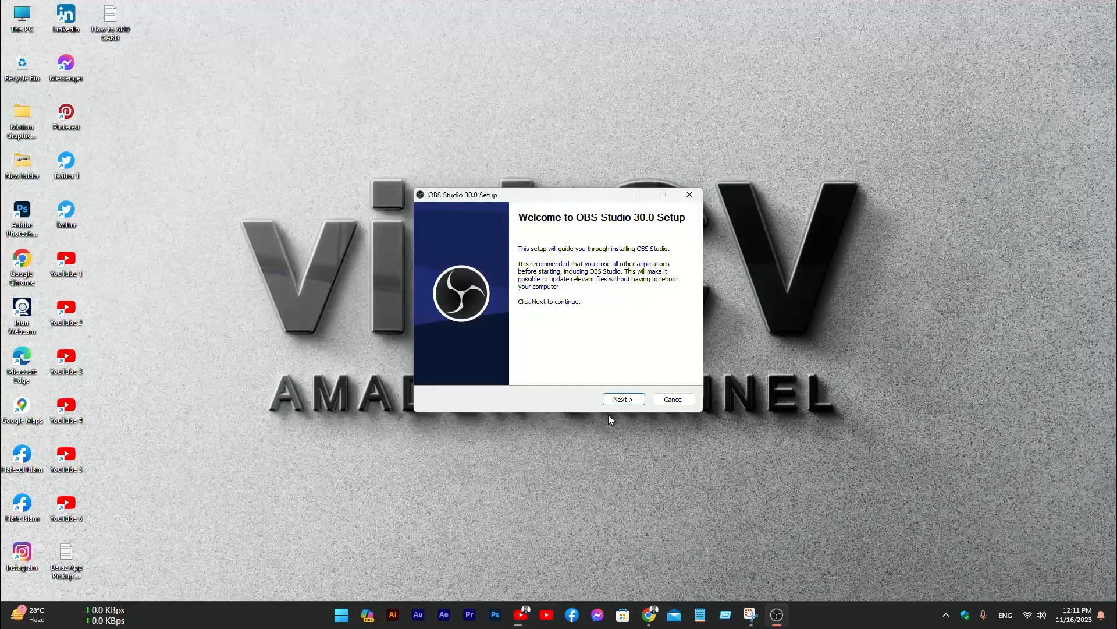
Install OBS Studio 30.0 into C:\Program Files\obs-studio and finish the setup with Launch OBS Studio 30.0 enabled
{"action": "left_click", "coordinate": [624, 399]}
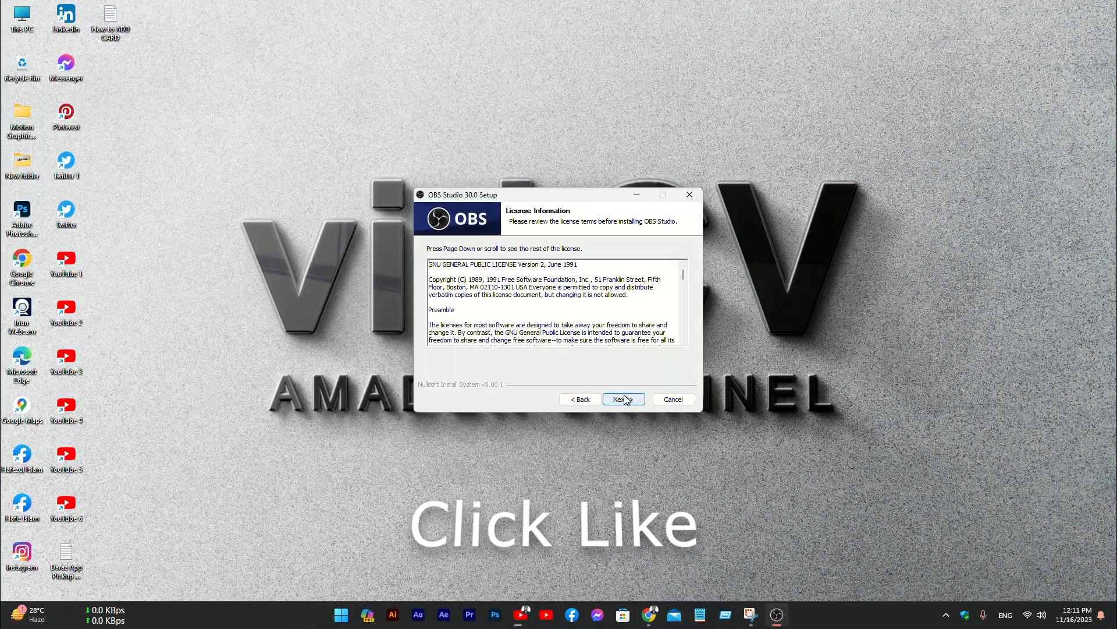
{"action": "scroll", "coordinate": [639, 317], "scroll_direction": "down", "scroll_amount": 15}
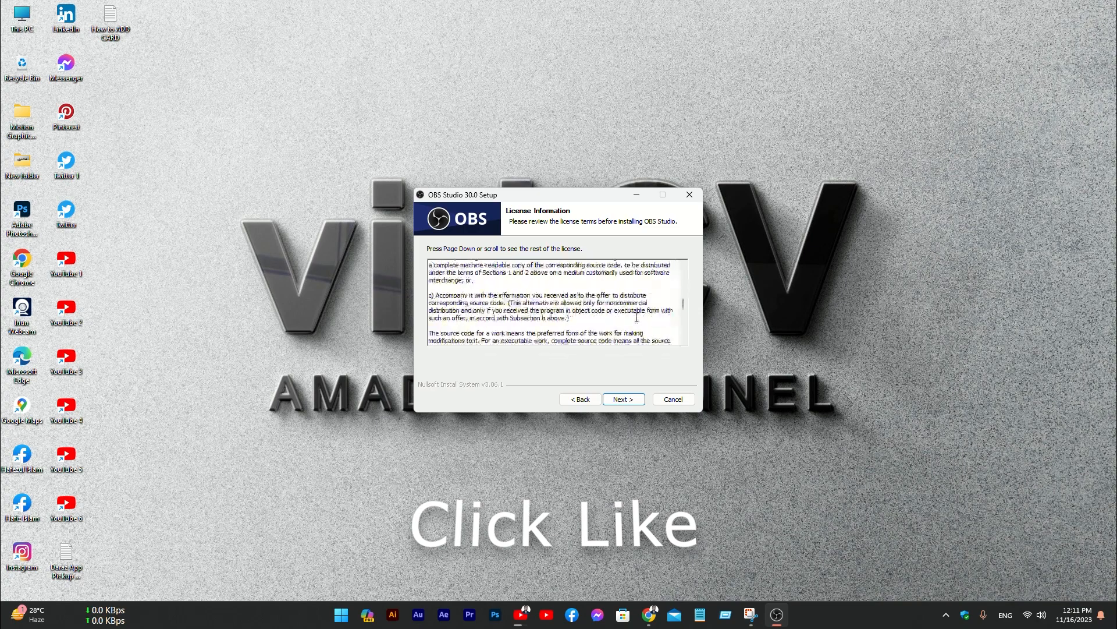
{"action": "scroll", "coordinate": [638, 319], "scroll_direction": "down", "scroll_amount": 3}
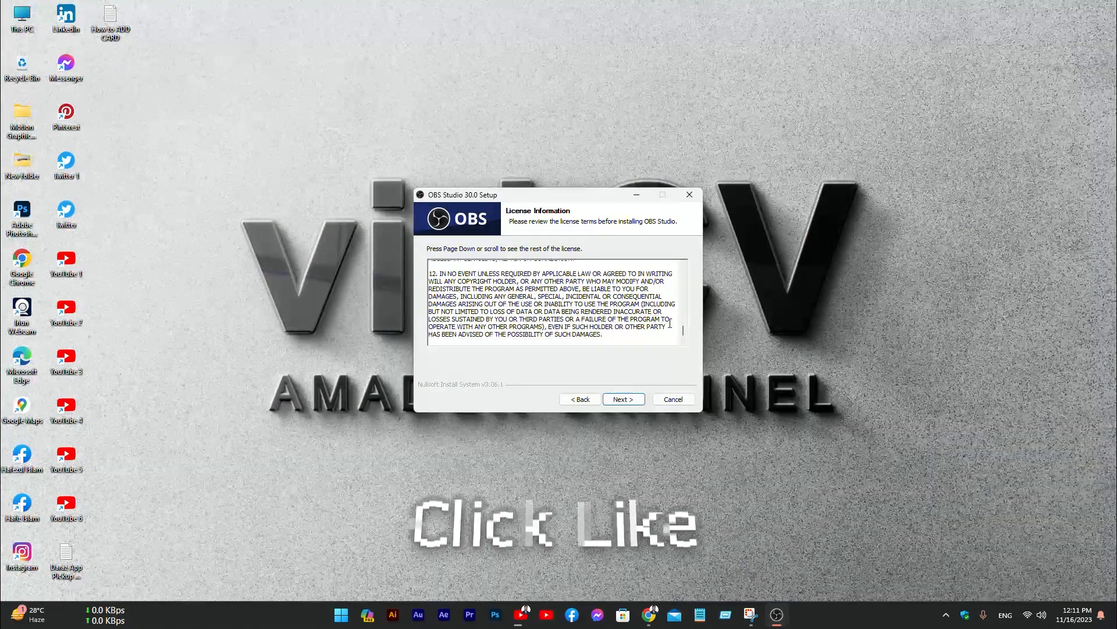
{"action": "left_click", "coordinate": [623, 399]}
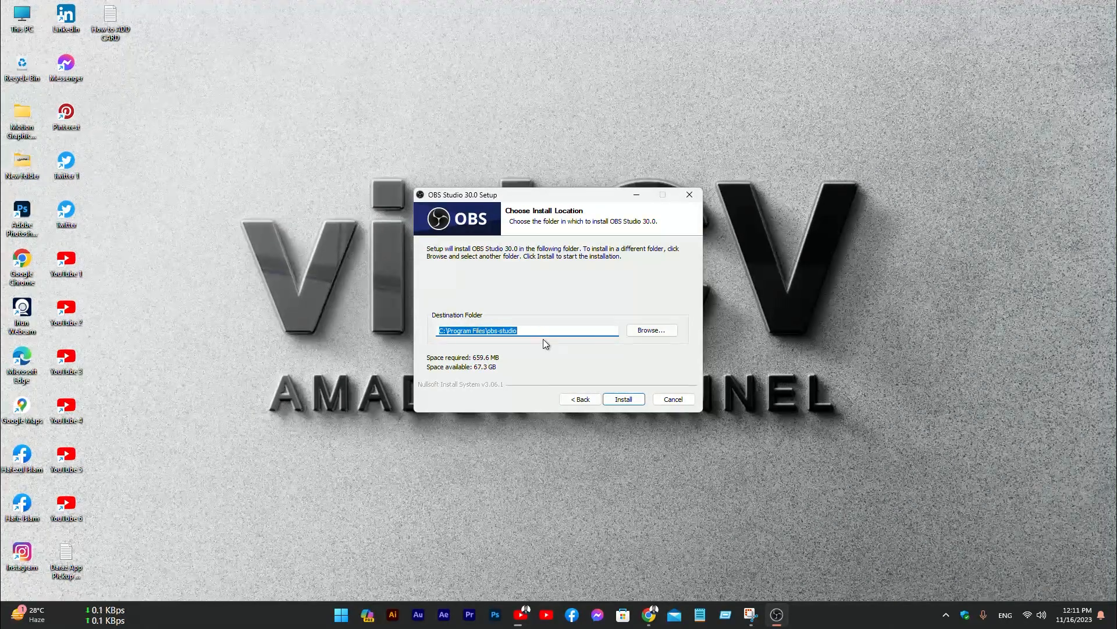
{"action": "left_click", "coordinate": [626, 400]}
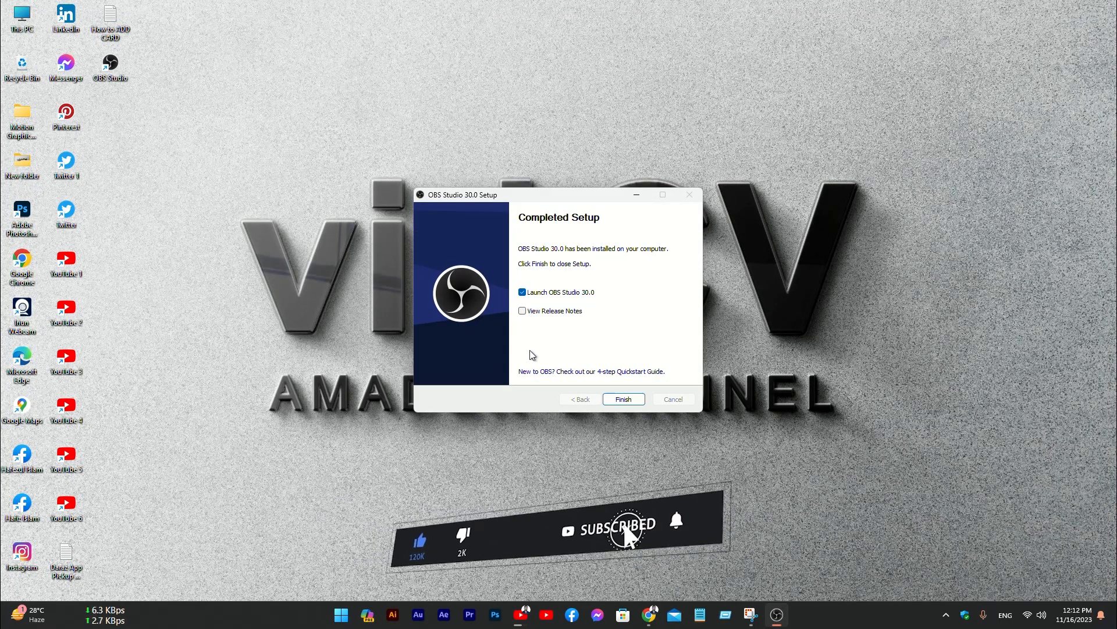
{"action": "left_click", "coordinate": [619, 400]}
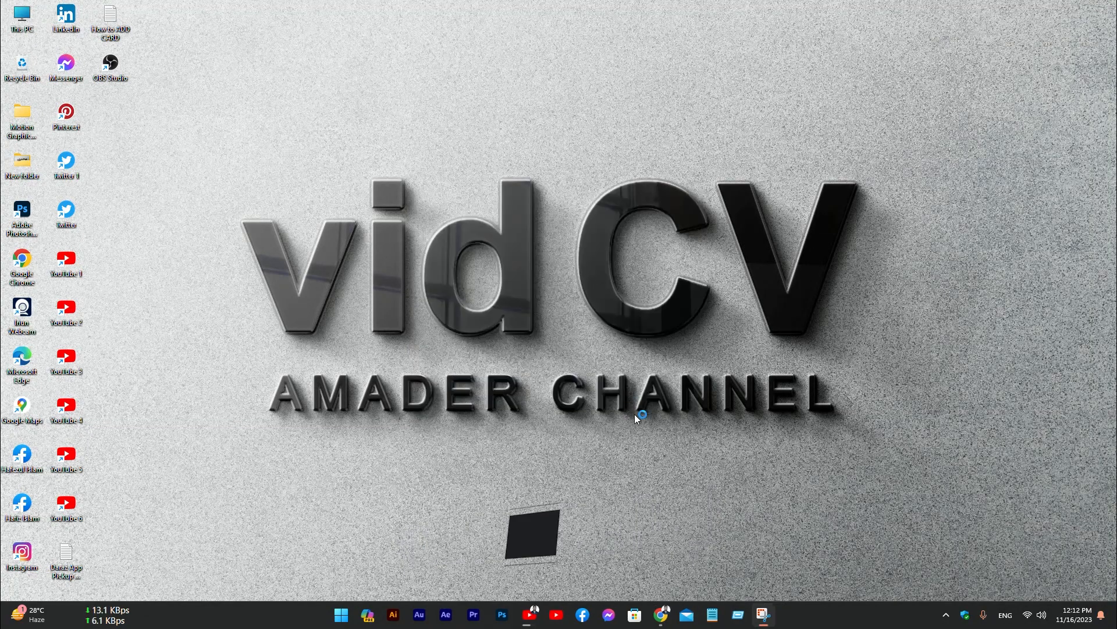
{"action": "right_click", "coordinate": [363, 18]}
{"action": "left_click", "coordinate": [411, 69]}
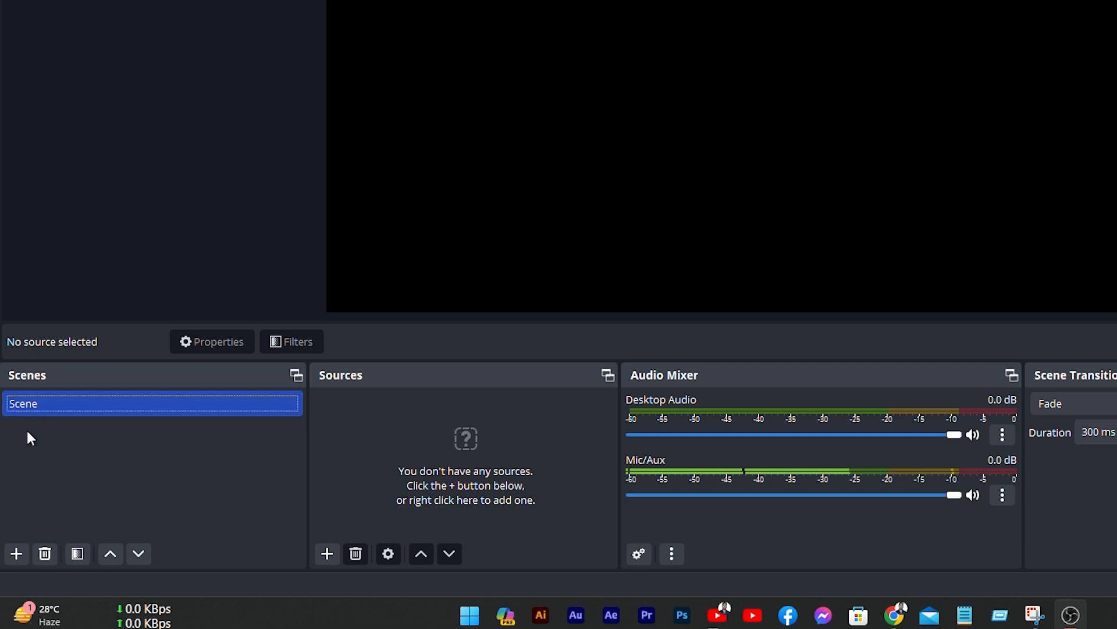
Rename the existing scene as Monitor
{"action": "right_click", "coordinate": [73, 402]}
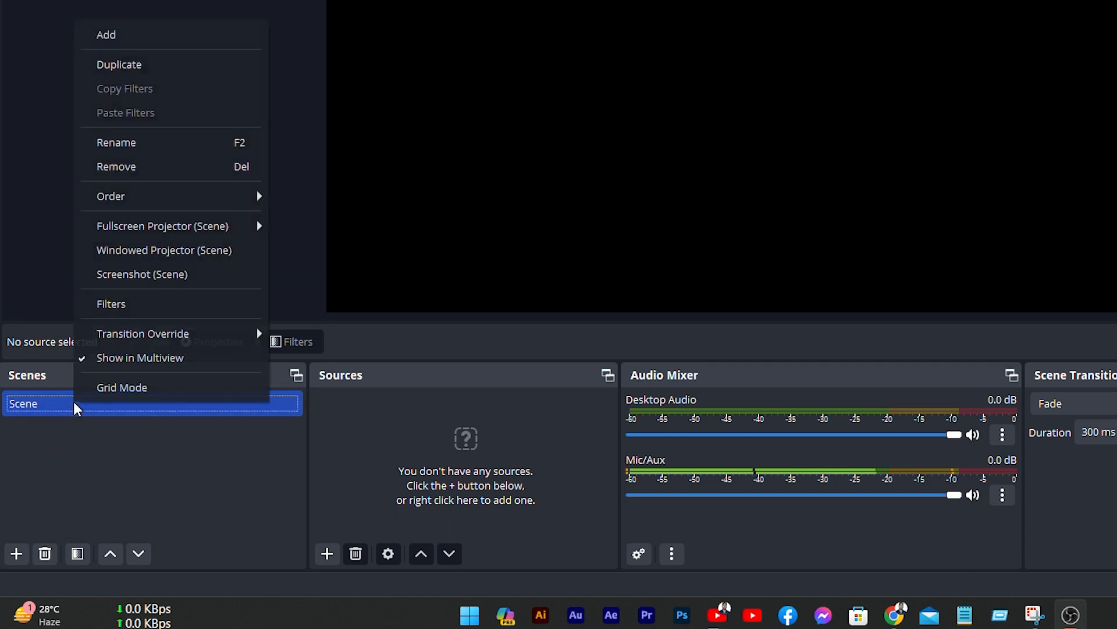
{"action": "left_click", "coordinate": [125, 143]}
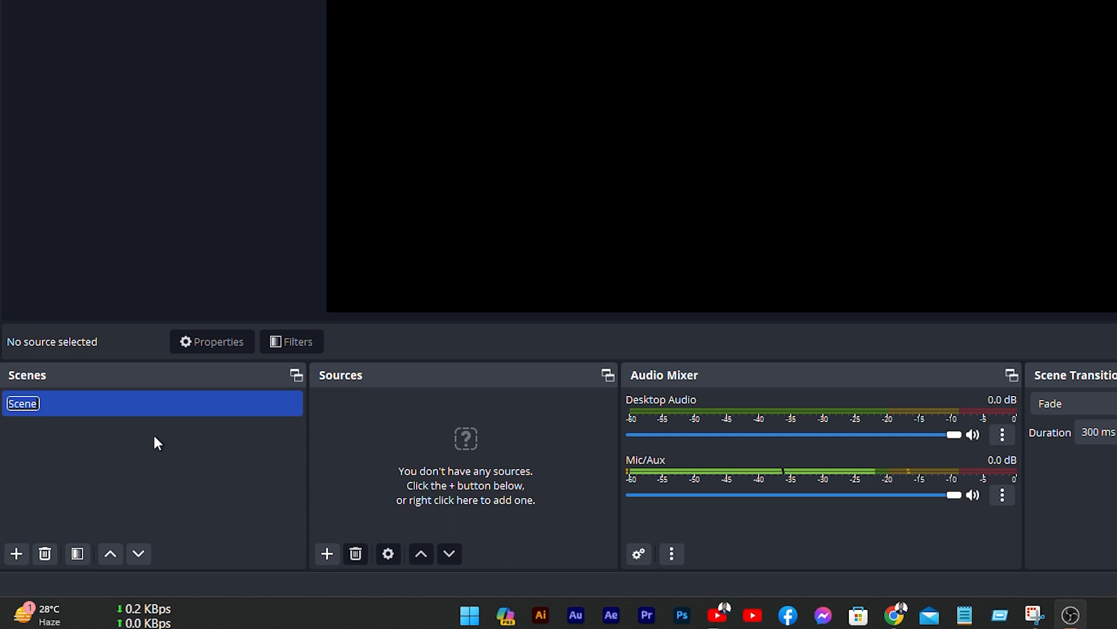
{"action": "type", "text": "Moni"}
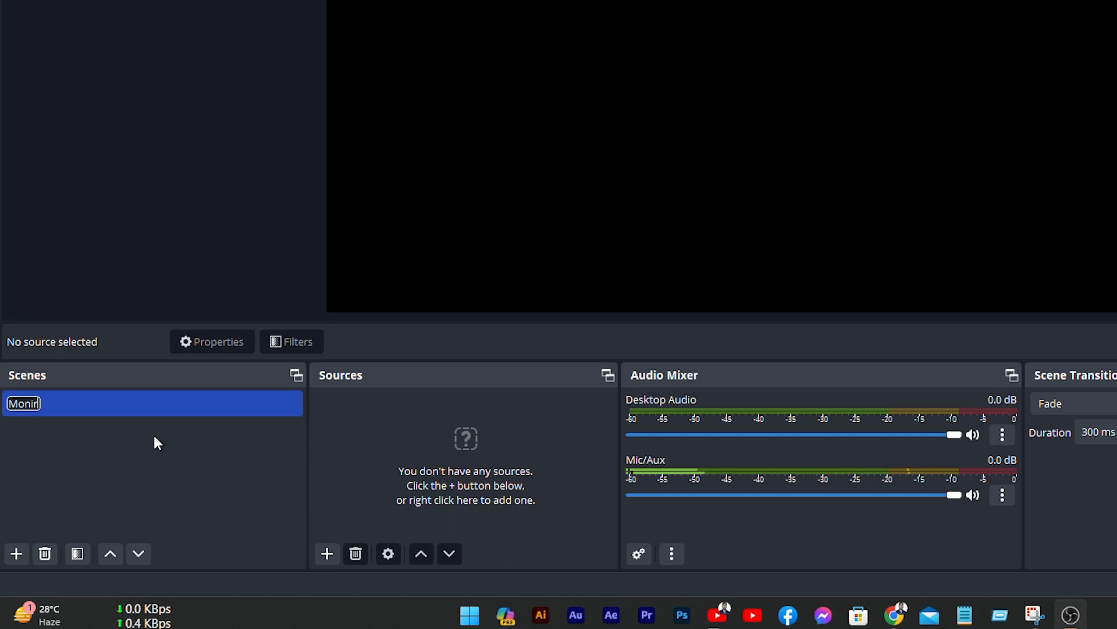
{"action": "type", "text": "tor"}
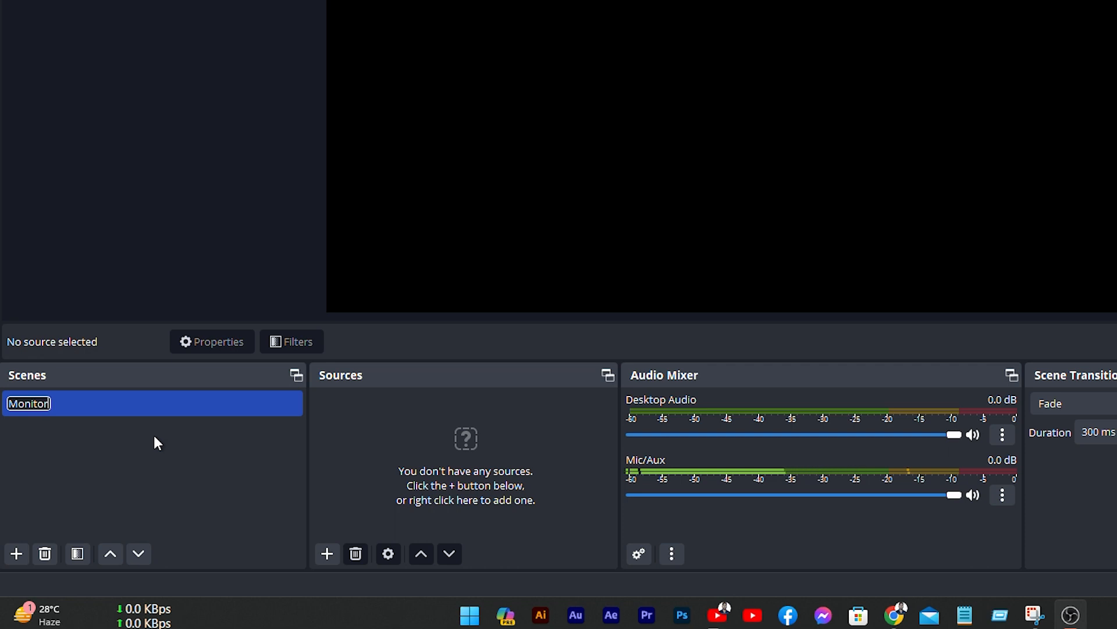
{"action": "key", "text": "Return"}
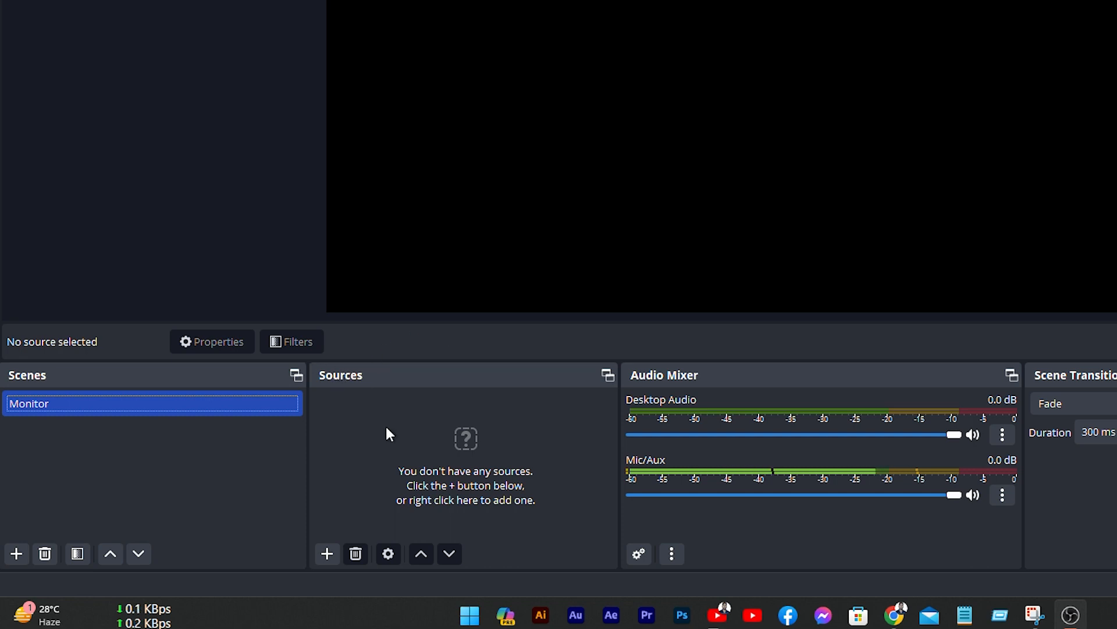
Add a new visible Display Capture source to the Monitor scene, using the default source name
{"action": "left_click", "coordinate": [327, 554]}
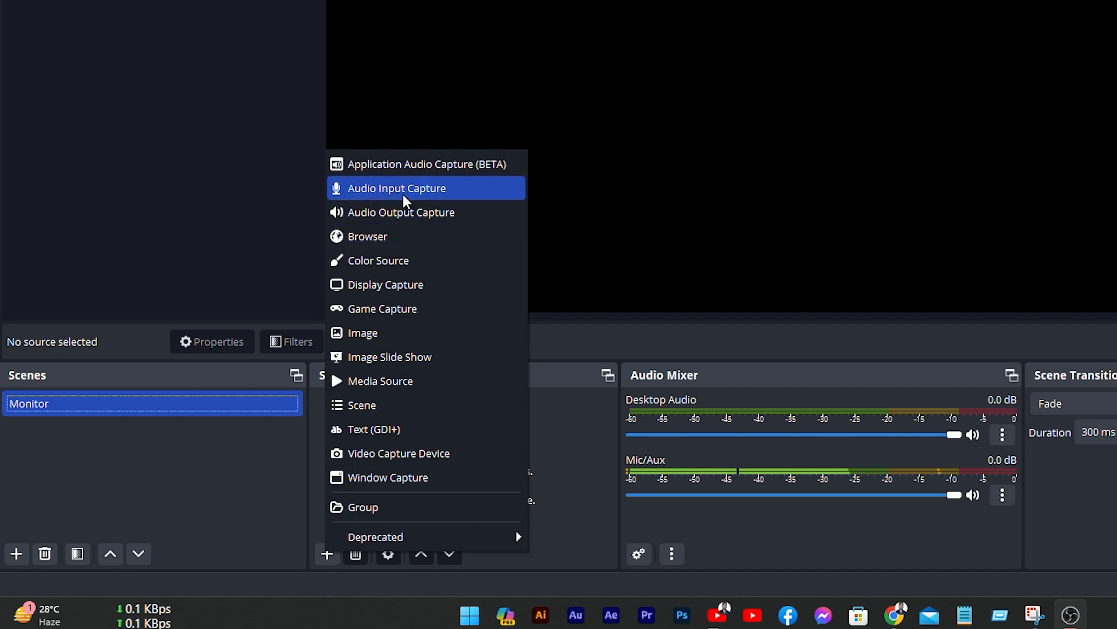
{"action": "left_click", "coordinate": [390, 285]}
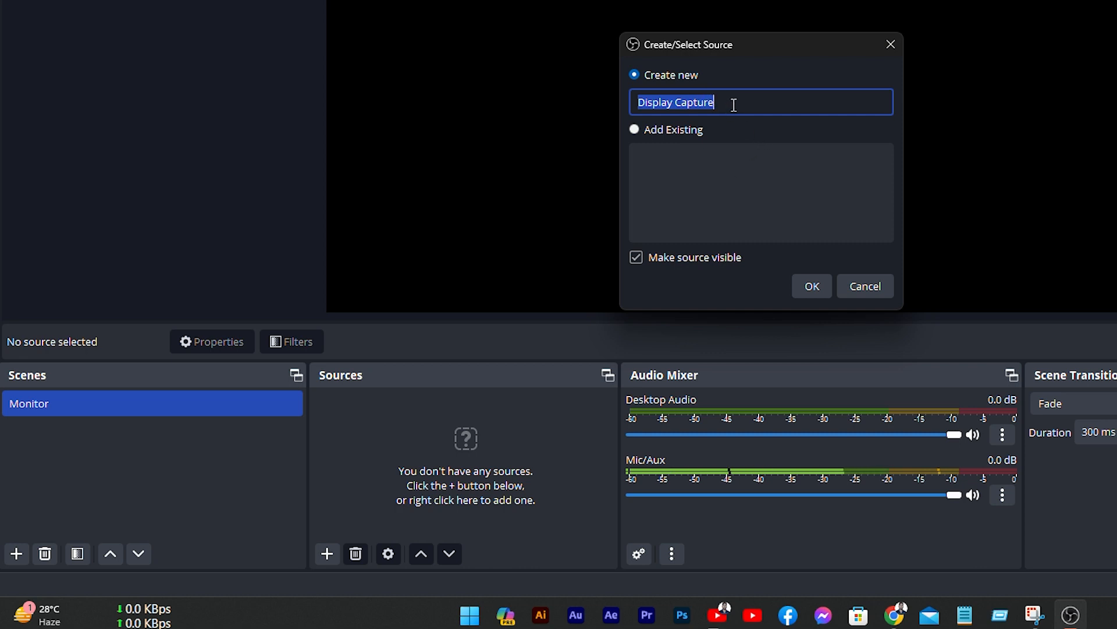
{"action": "left_click", "coordinate": [810, 287]}
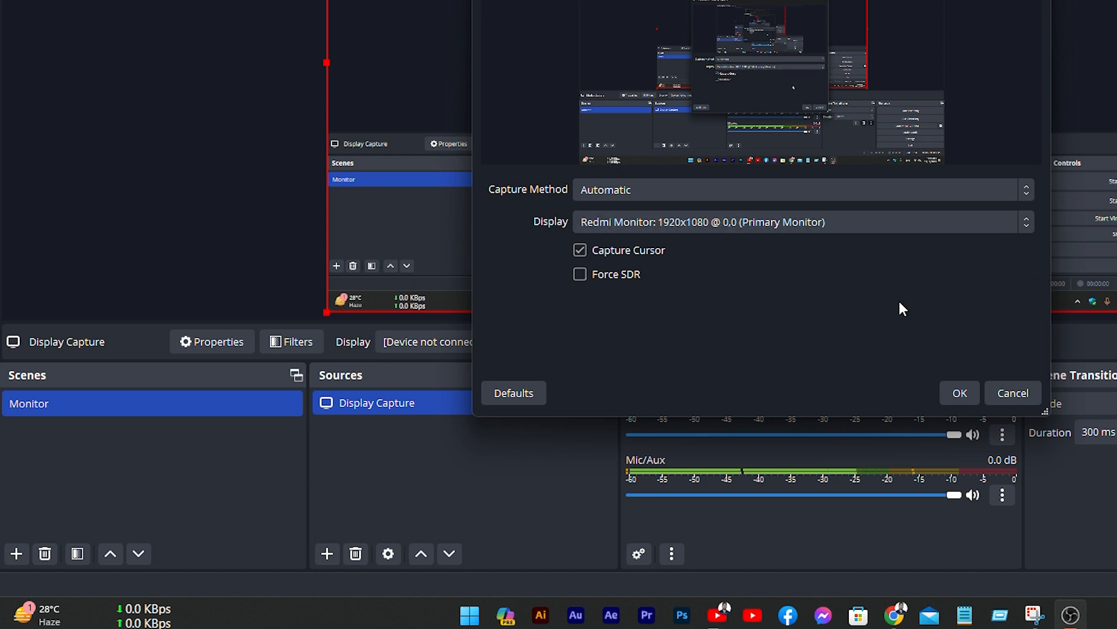
Set the captured display to Redmi Monitor: 1920x1080 @ 0,0 (Primary Monitor) with Capture Cursor enabled, and accept the source properties
{"action": "left_click", "coordinate": [1026, 221]}
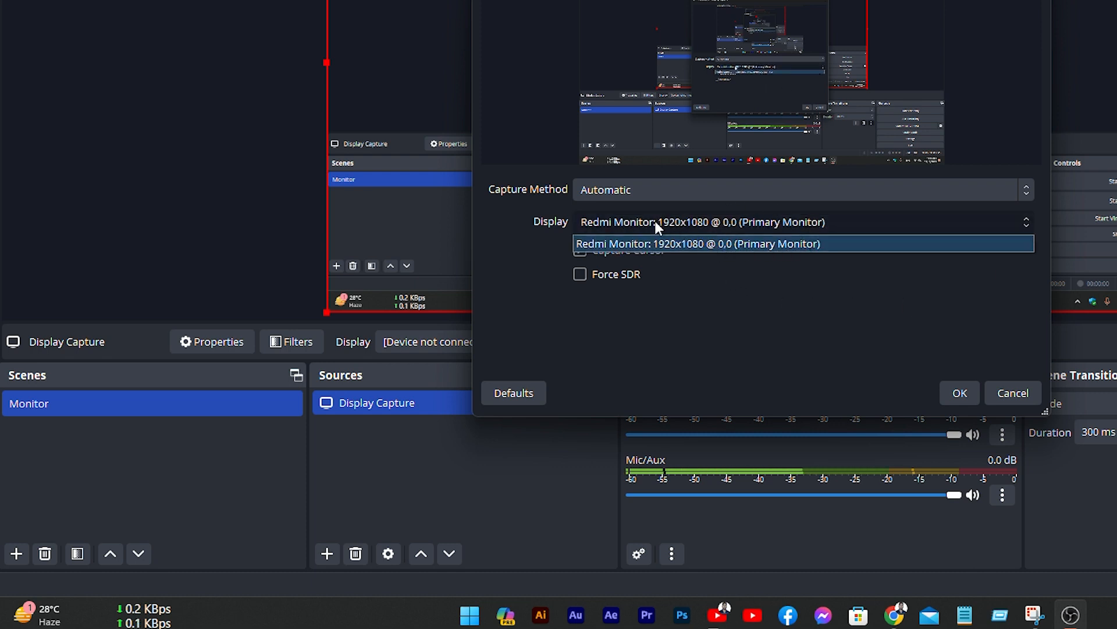
{"action": "left_click", "coordinate": [715, 243]}
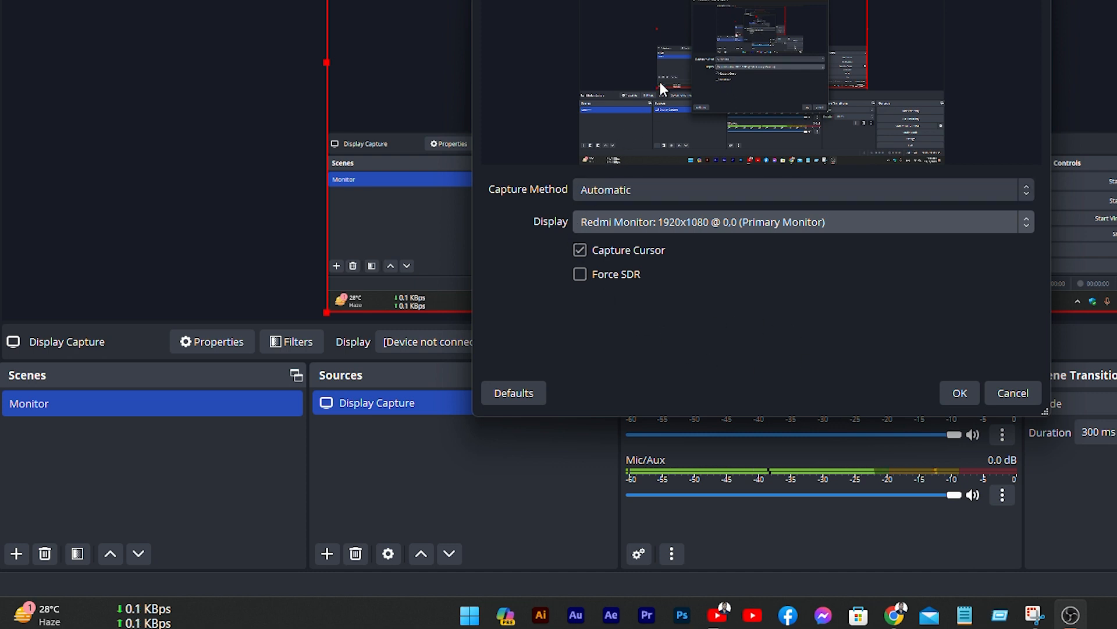
{"action": "left_click", "coordinate": [580, 249]}
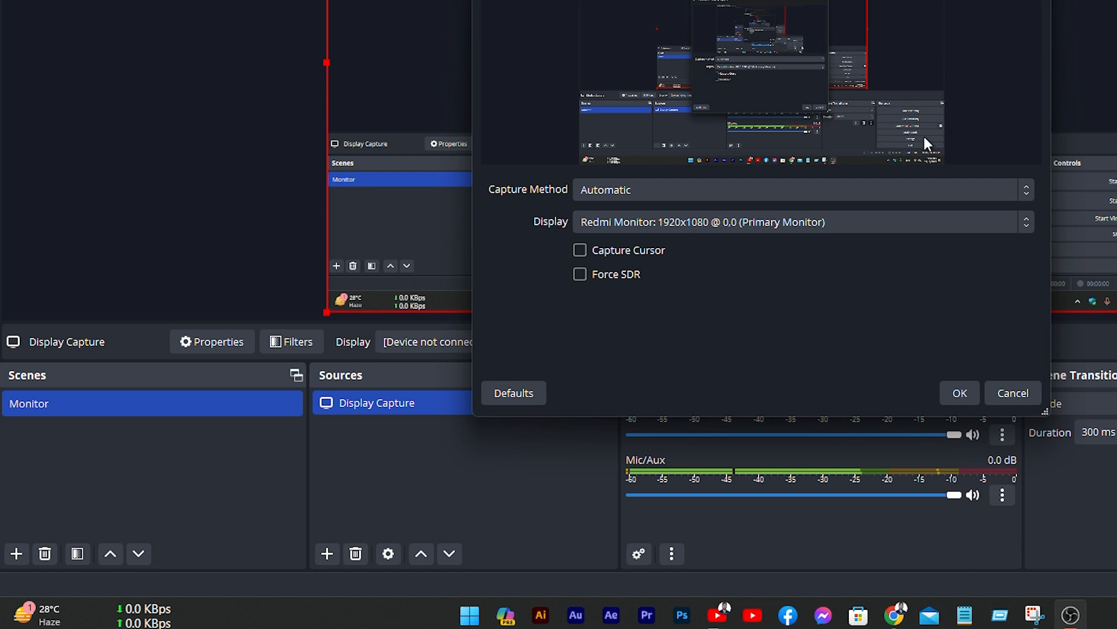
{"action": "left_click", "coordinate": [581, 250]}
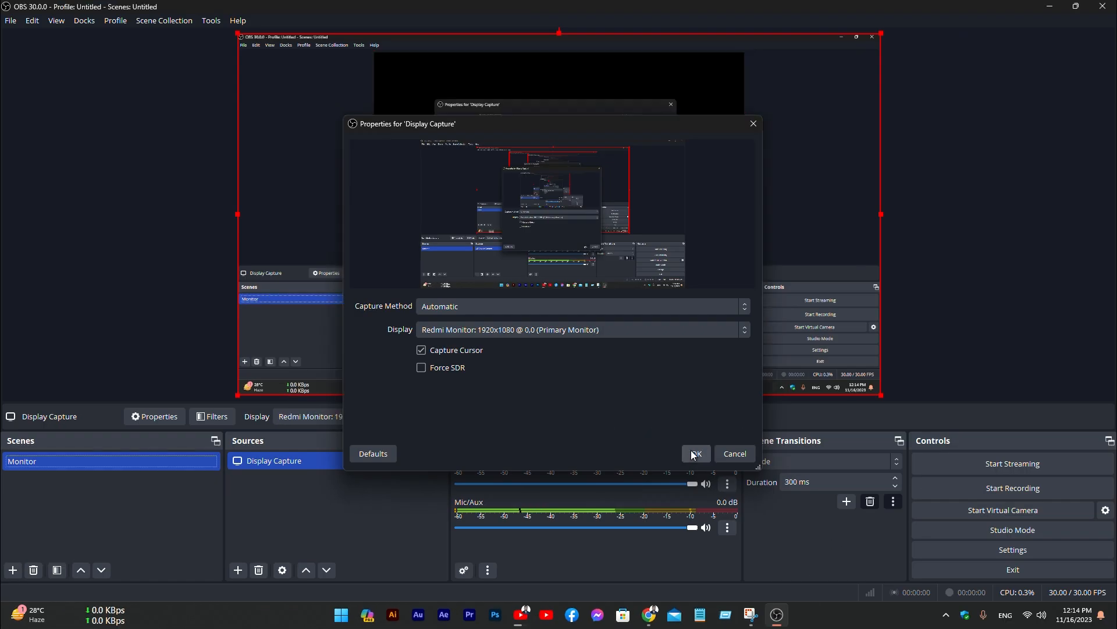
{"action": "left_click", "coordinate": [960, 393]}
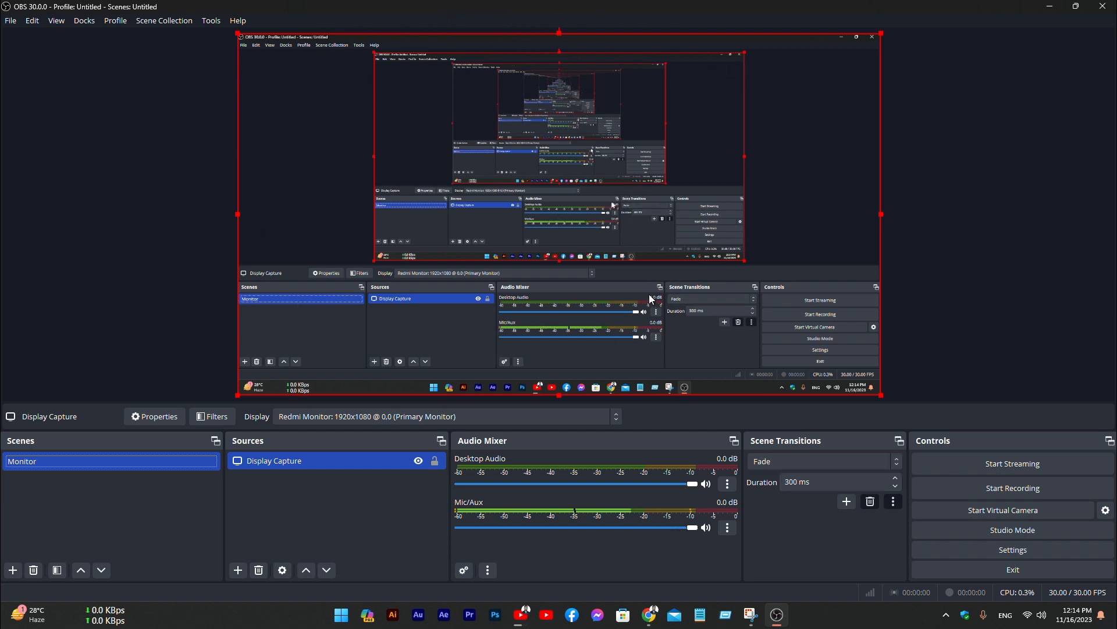
{"action": "left_click", "coordinate": [1041, 276]}
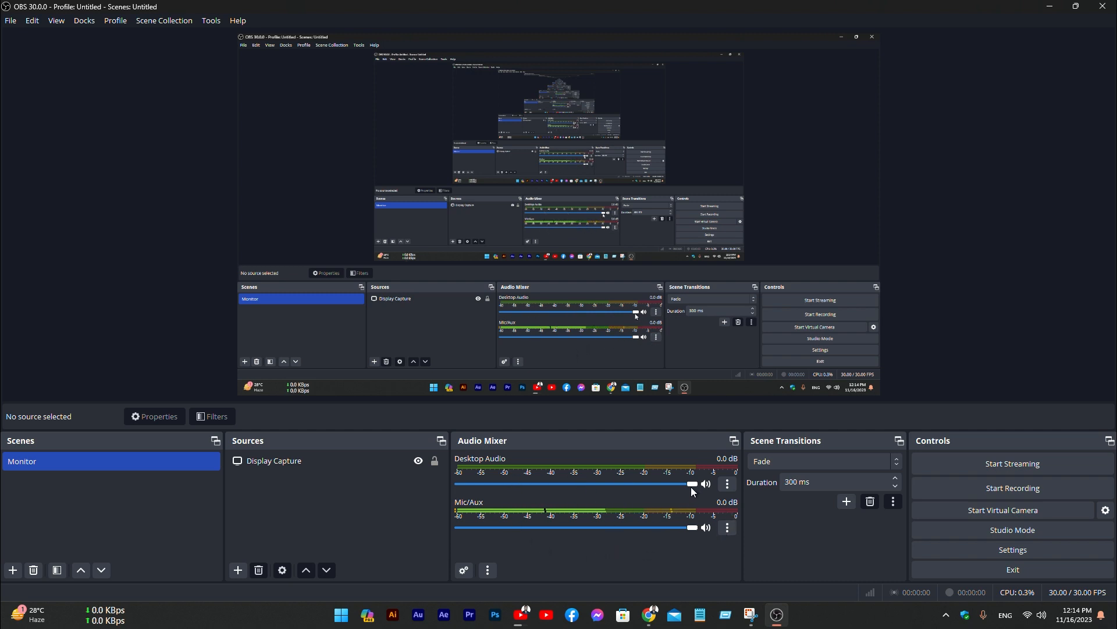
Lower the Desktop Audio volume to -inf dB and set the Mic/Aux device to Boya M1 (Realtek(R) Audio)
{"action": "left_click_drag", "start_coordinate": [692, 484], "coordinate": [457, 485]}
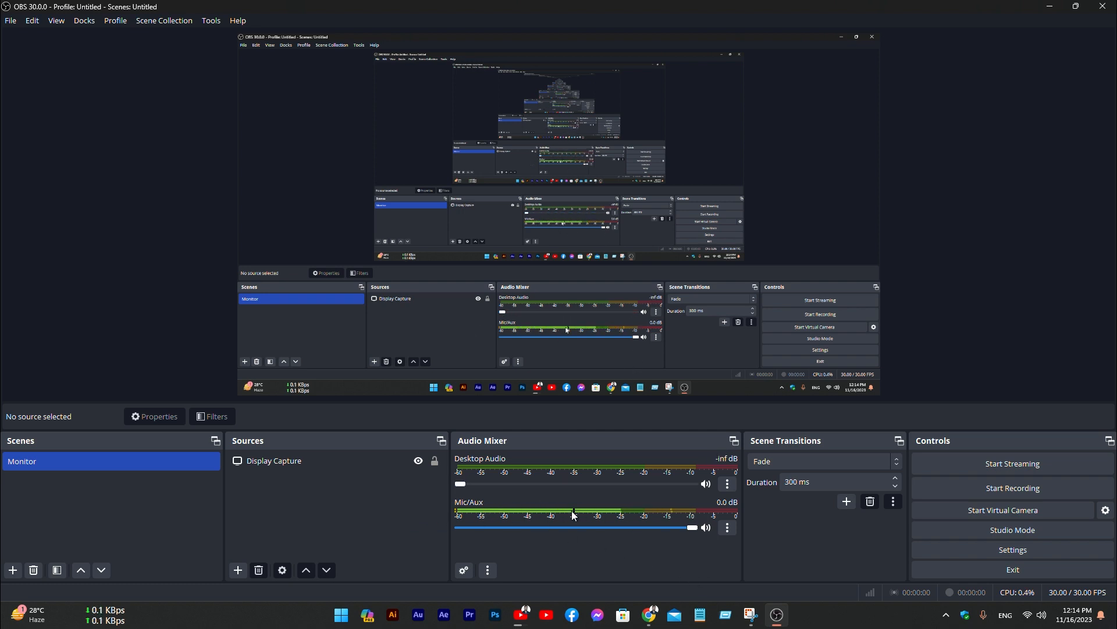
{"action": "left_click", "coordinate": [728, 527]}
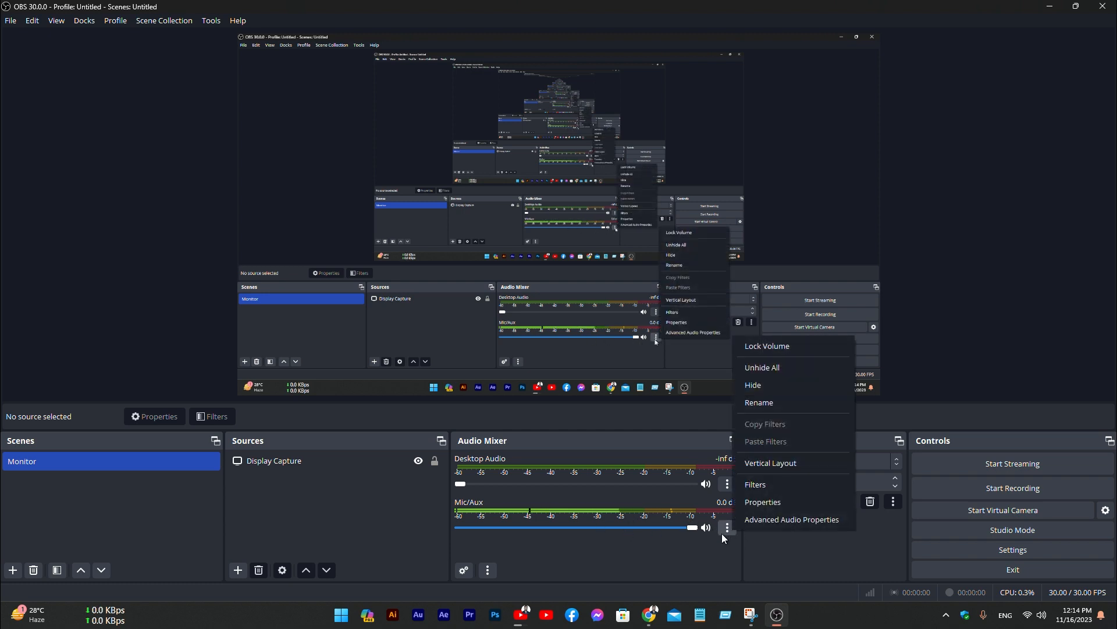
{"action": "left_click", "coordinate": [760, 504]}
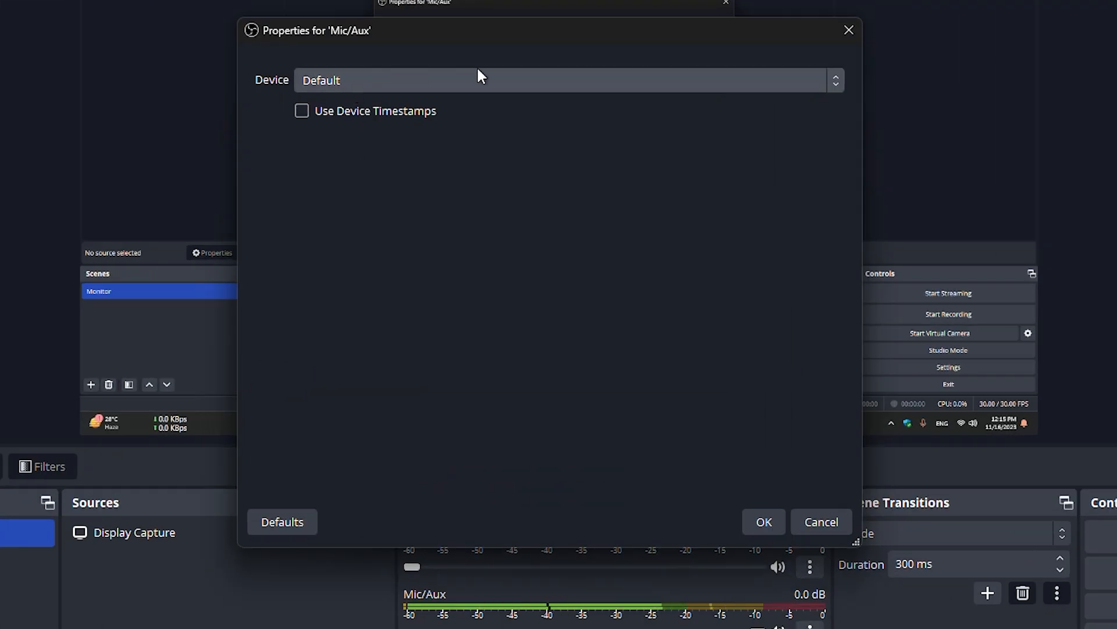
{"action": "left_click", "coordinate": [498, 76]}
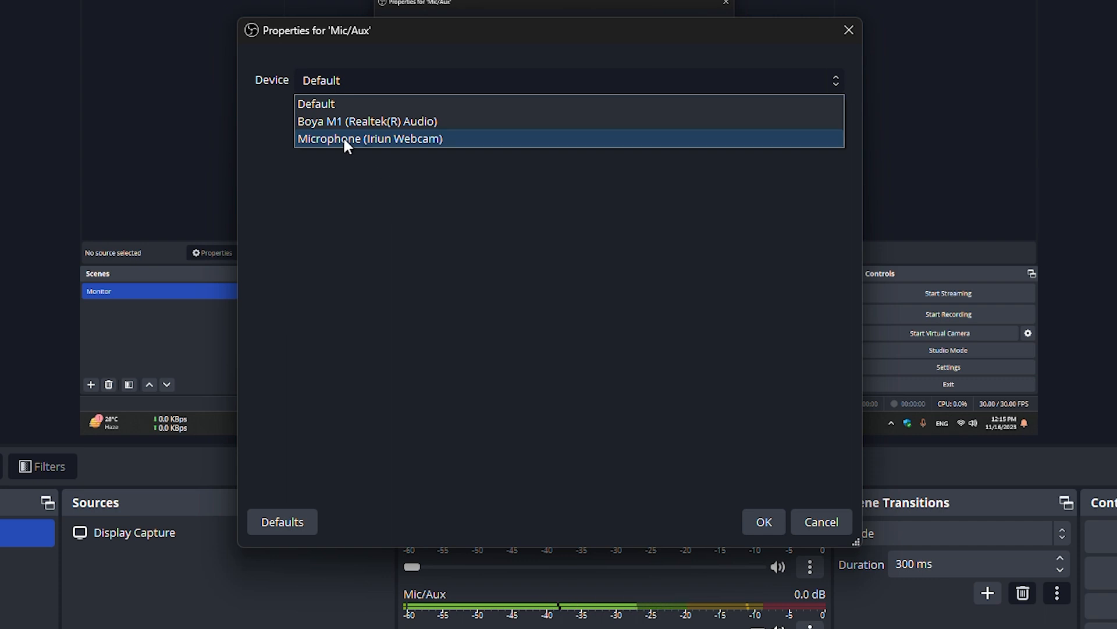
{"action": "left_click", "coordinate": [327, 118]}
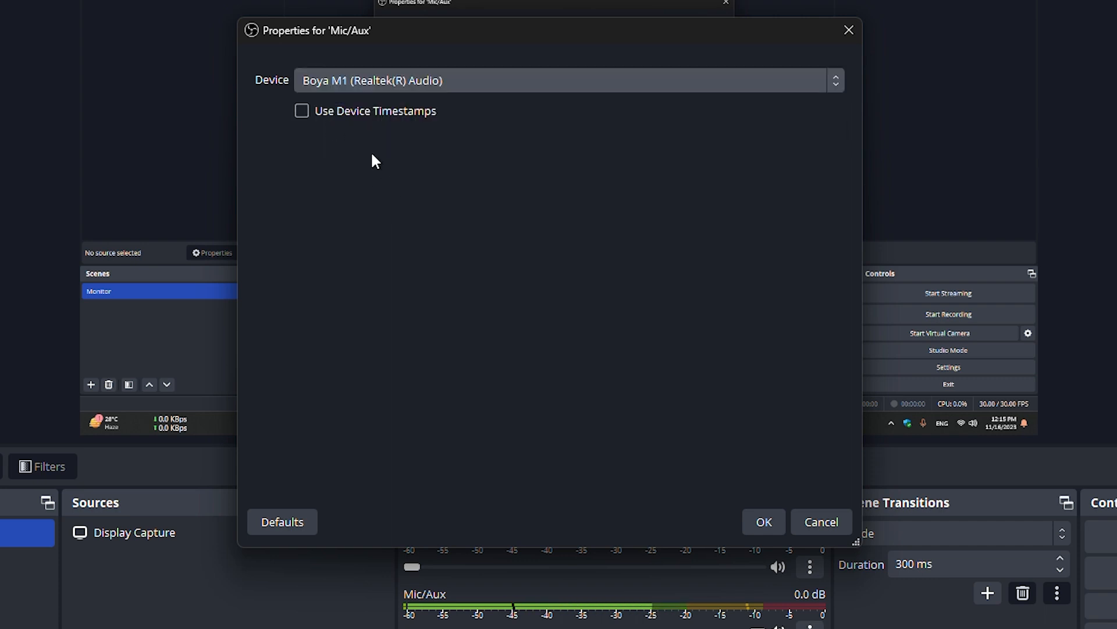
{"action": "left_click", "coordinate": [763, 521]}
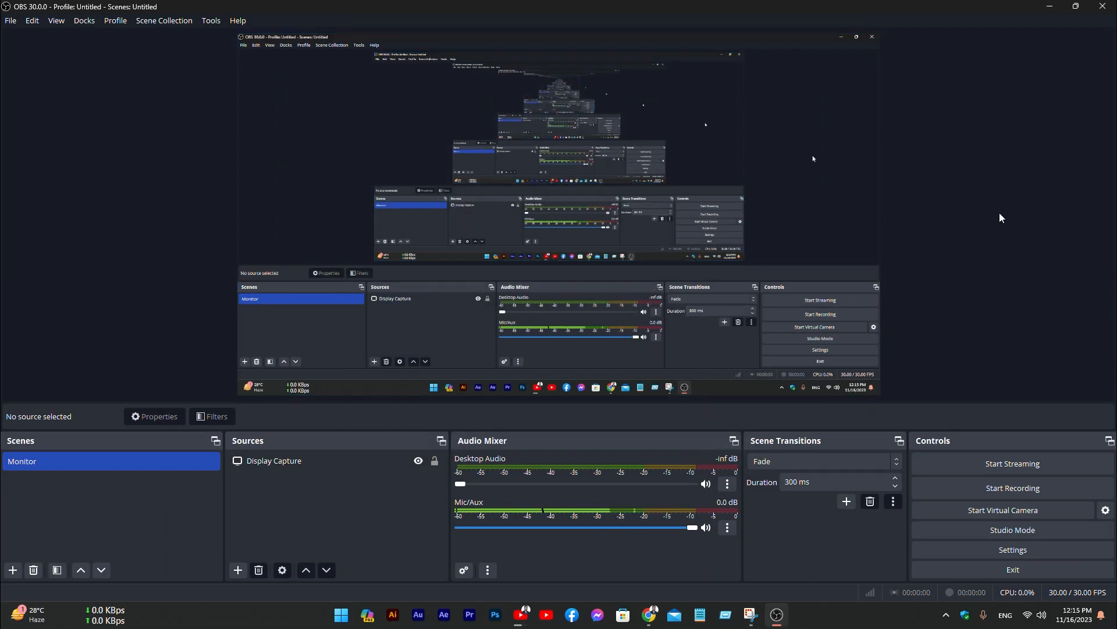
Record the screen with the Monitor scene, minimizing the OBS window during the recording and restoring it to stop recording
{"action": "left_click", "coordinate": [65, 456]}
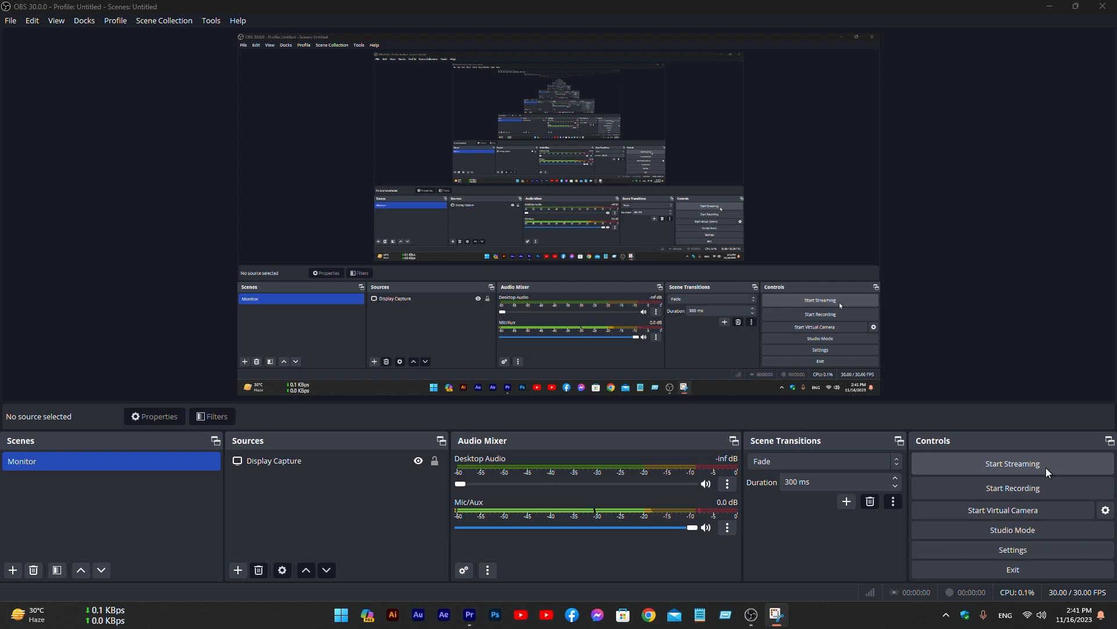
{"action": "left_click", "coordinate": [1006, 488]}
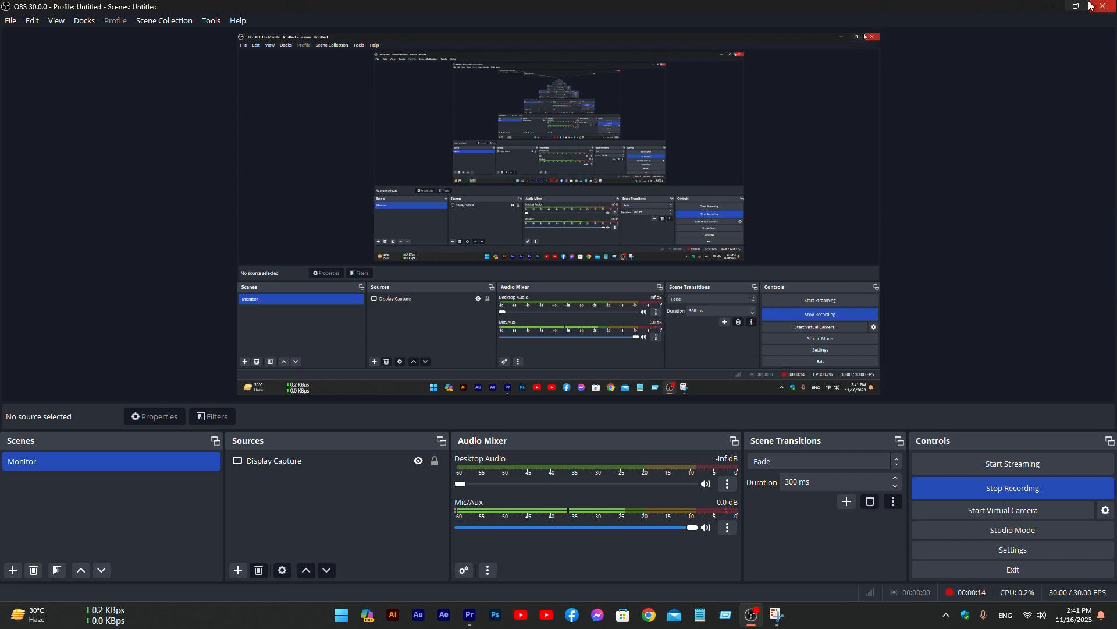
{"action": "left_click", "coordinate": [1049, 7]}
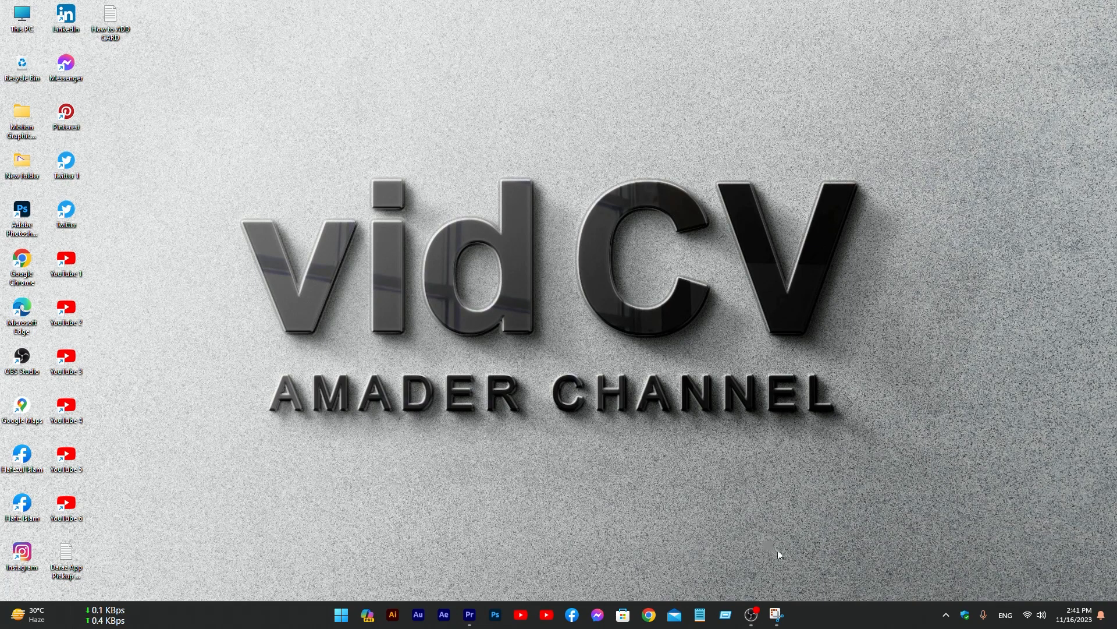
{"action": "left_click", "coordinate": [751, 614]}
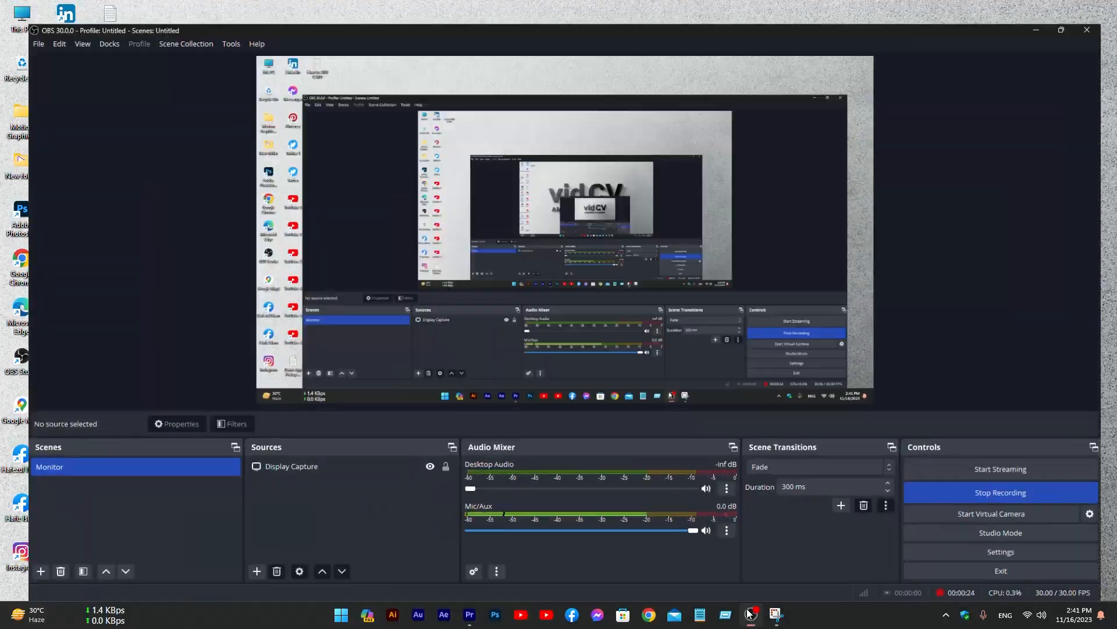
{"action": "left_click", "coordinate": [1001, 488]}
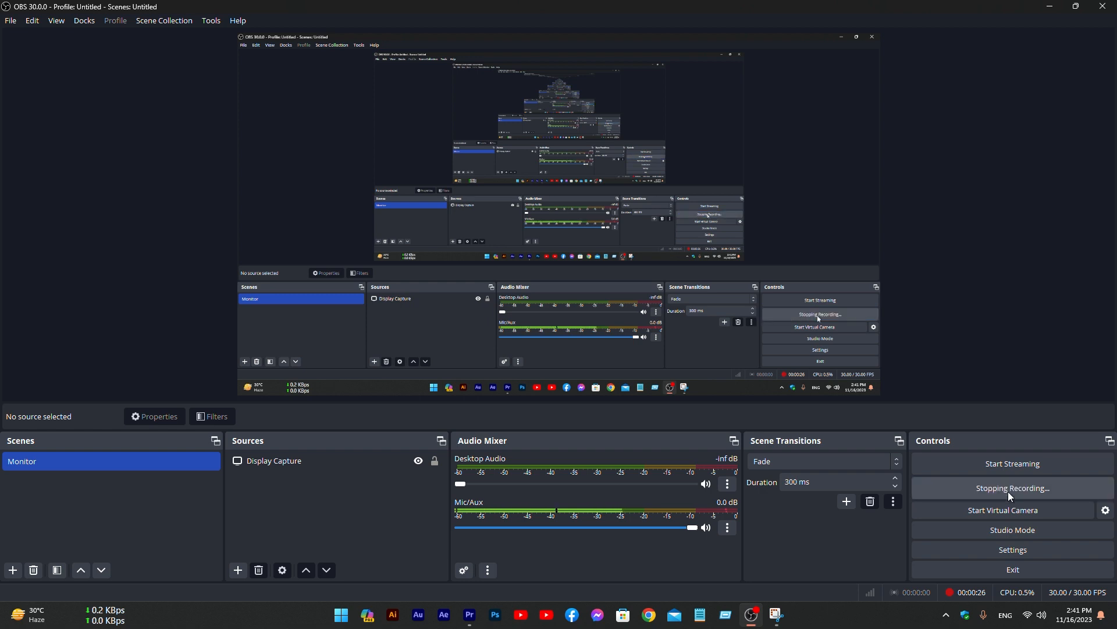